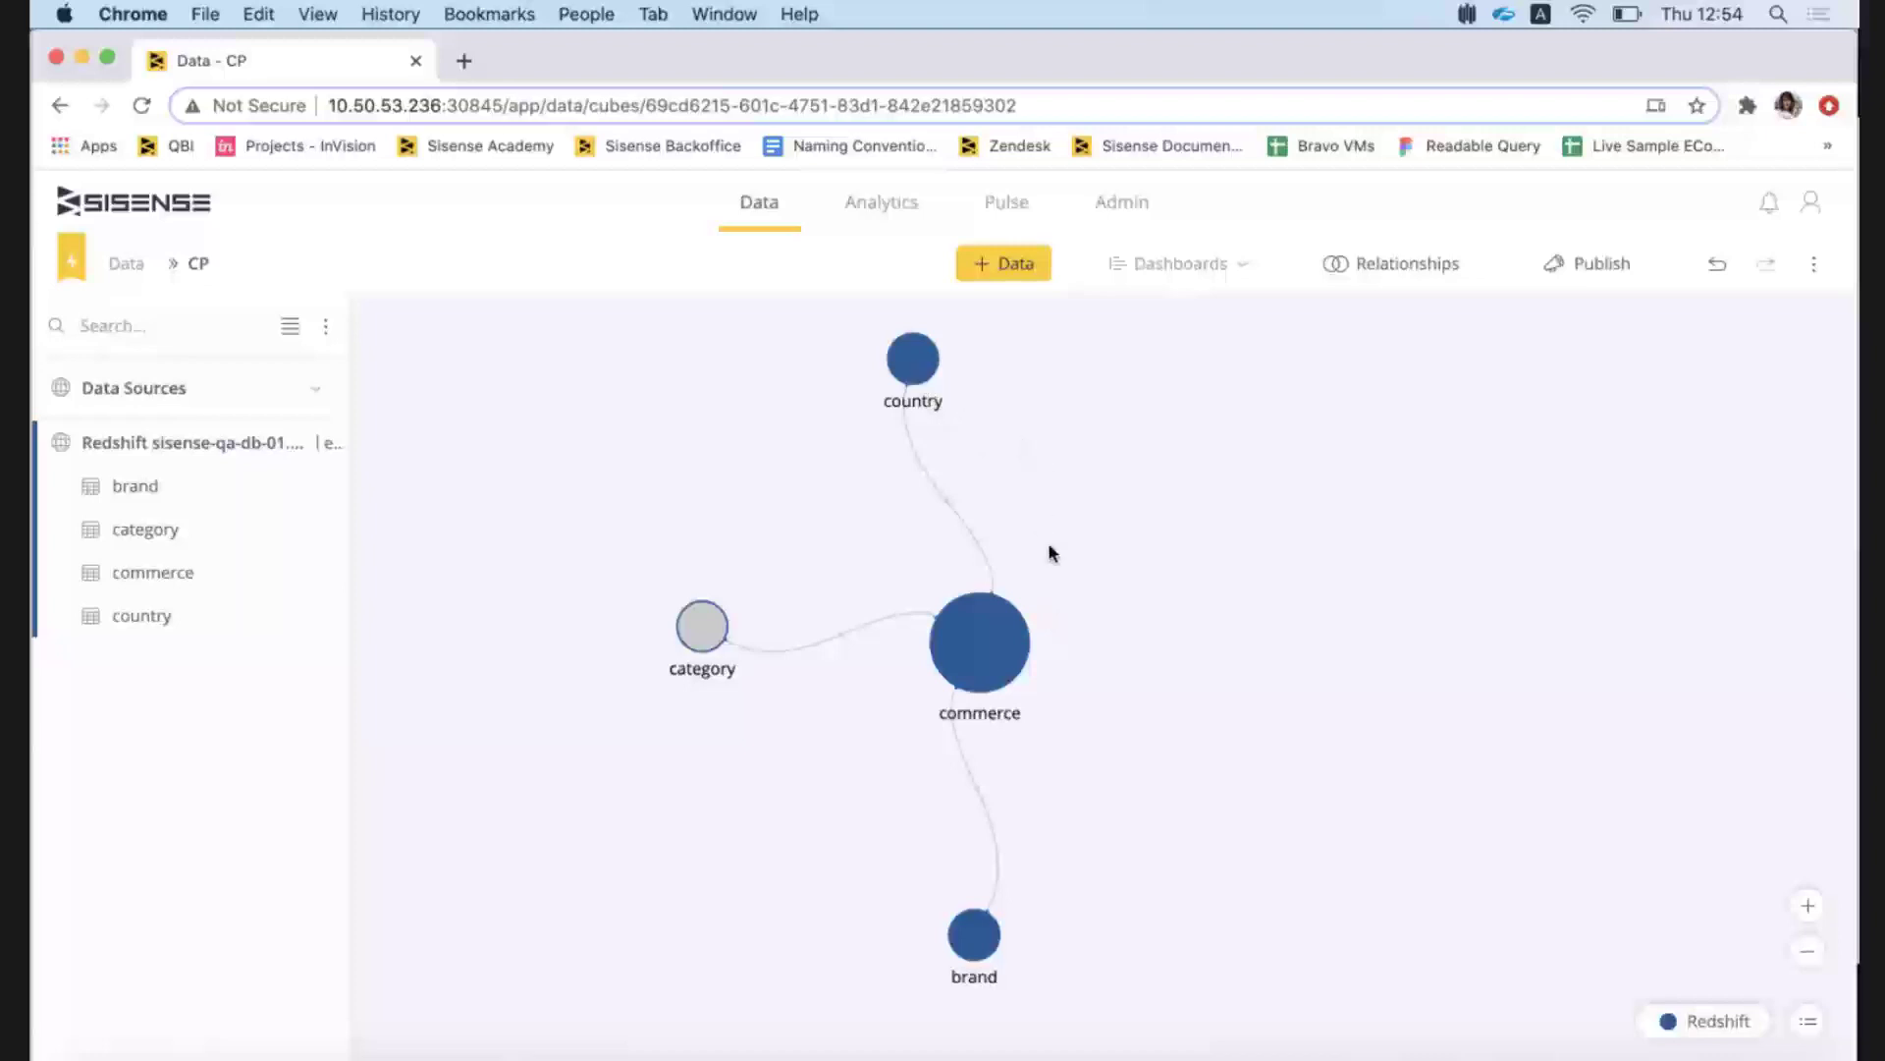
# Expand the commerce table and open its options menu to add a custom column.
pyautogui.click(990, 663)
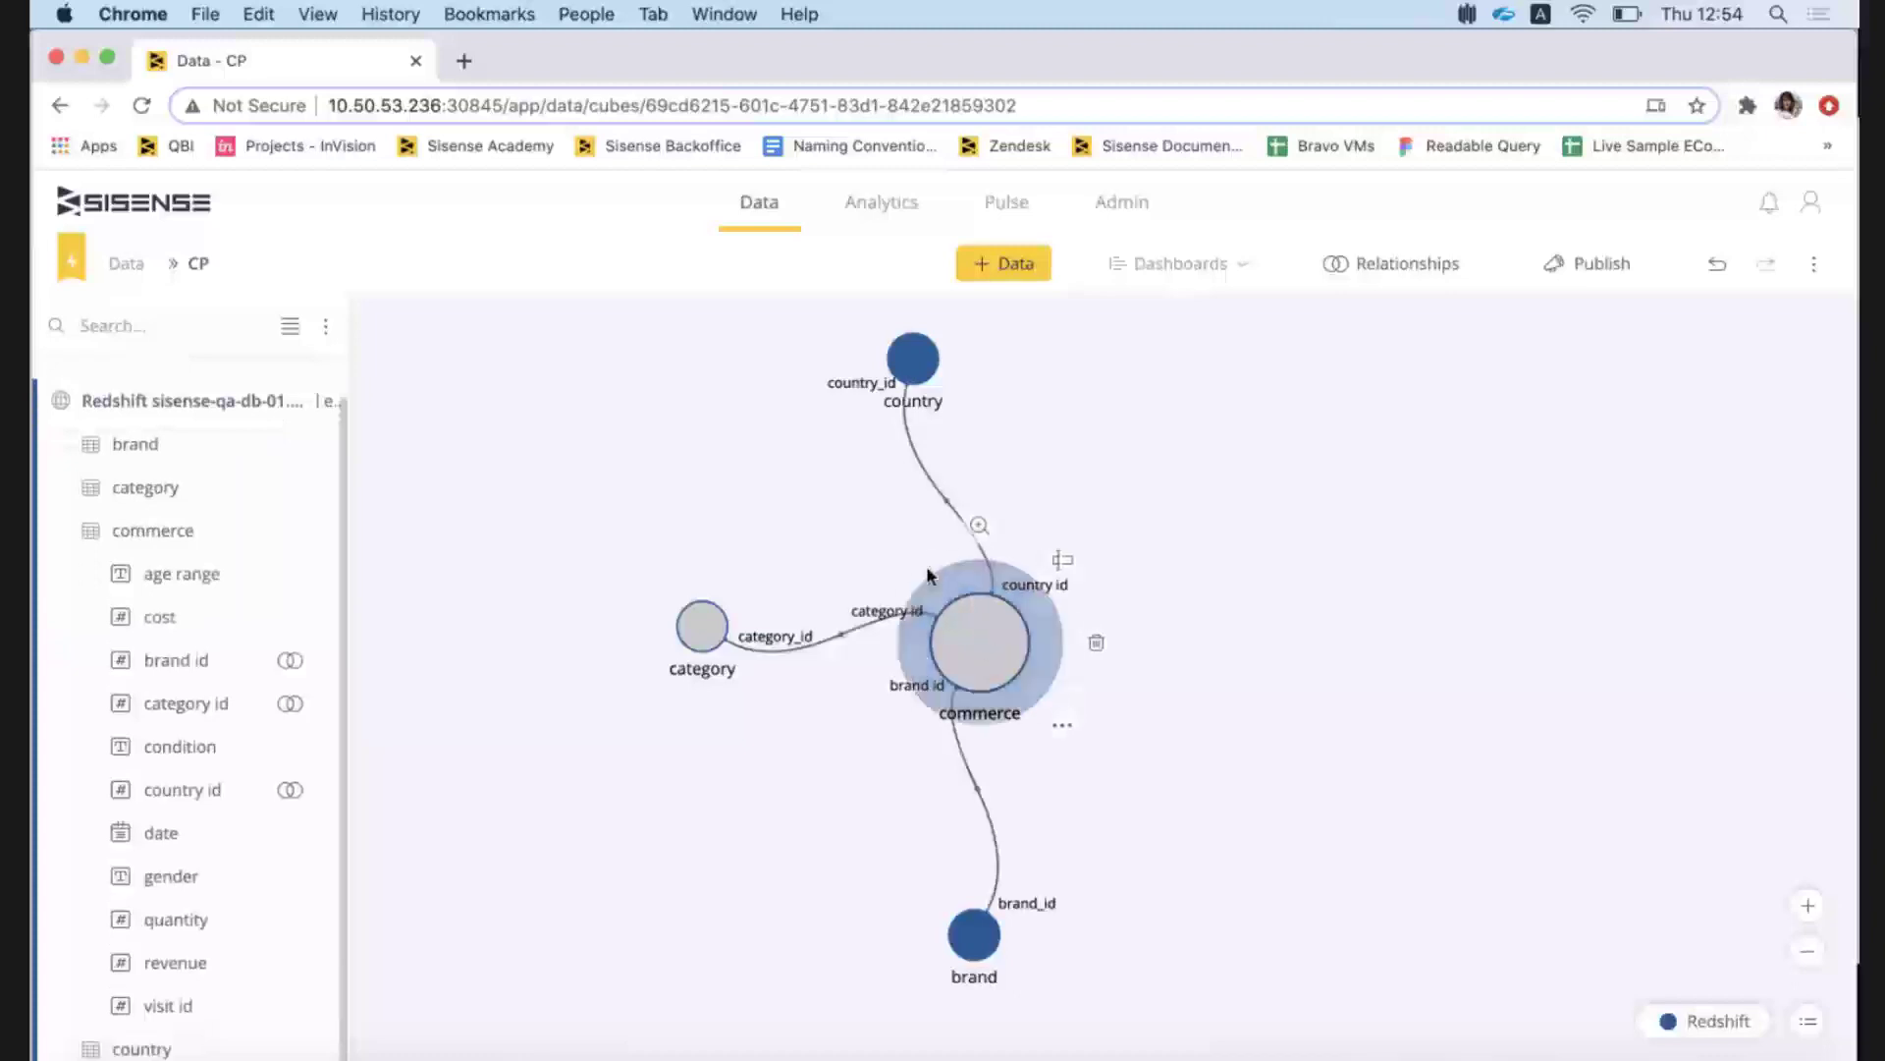
pyautogui.click(1065, 729)
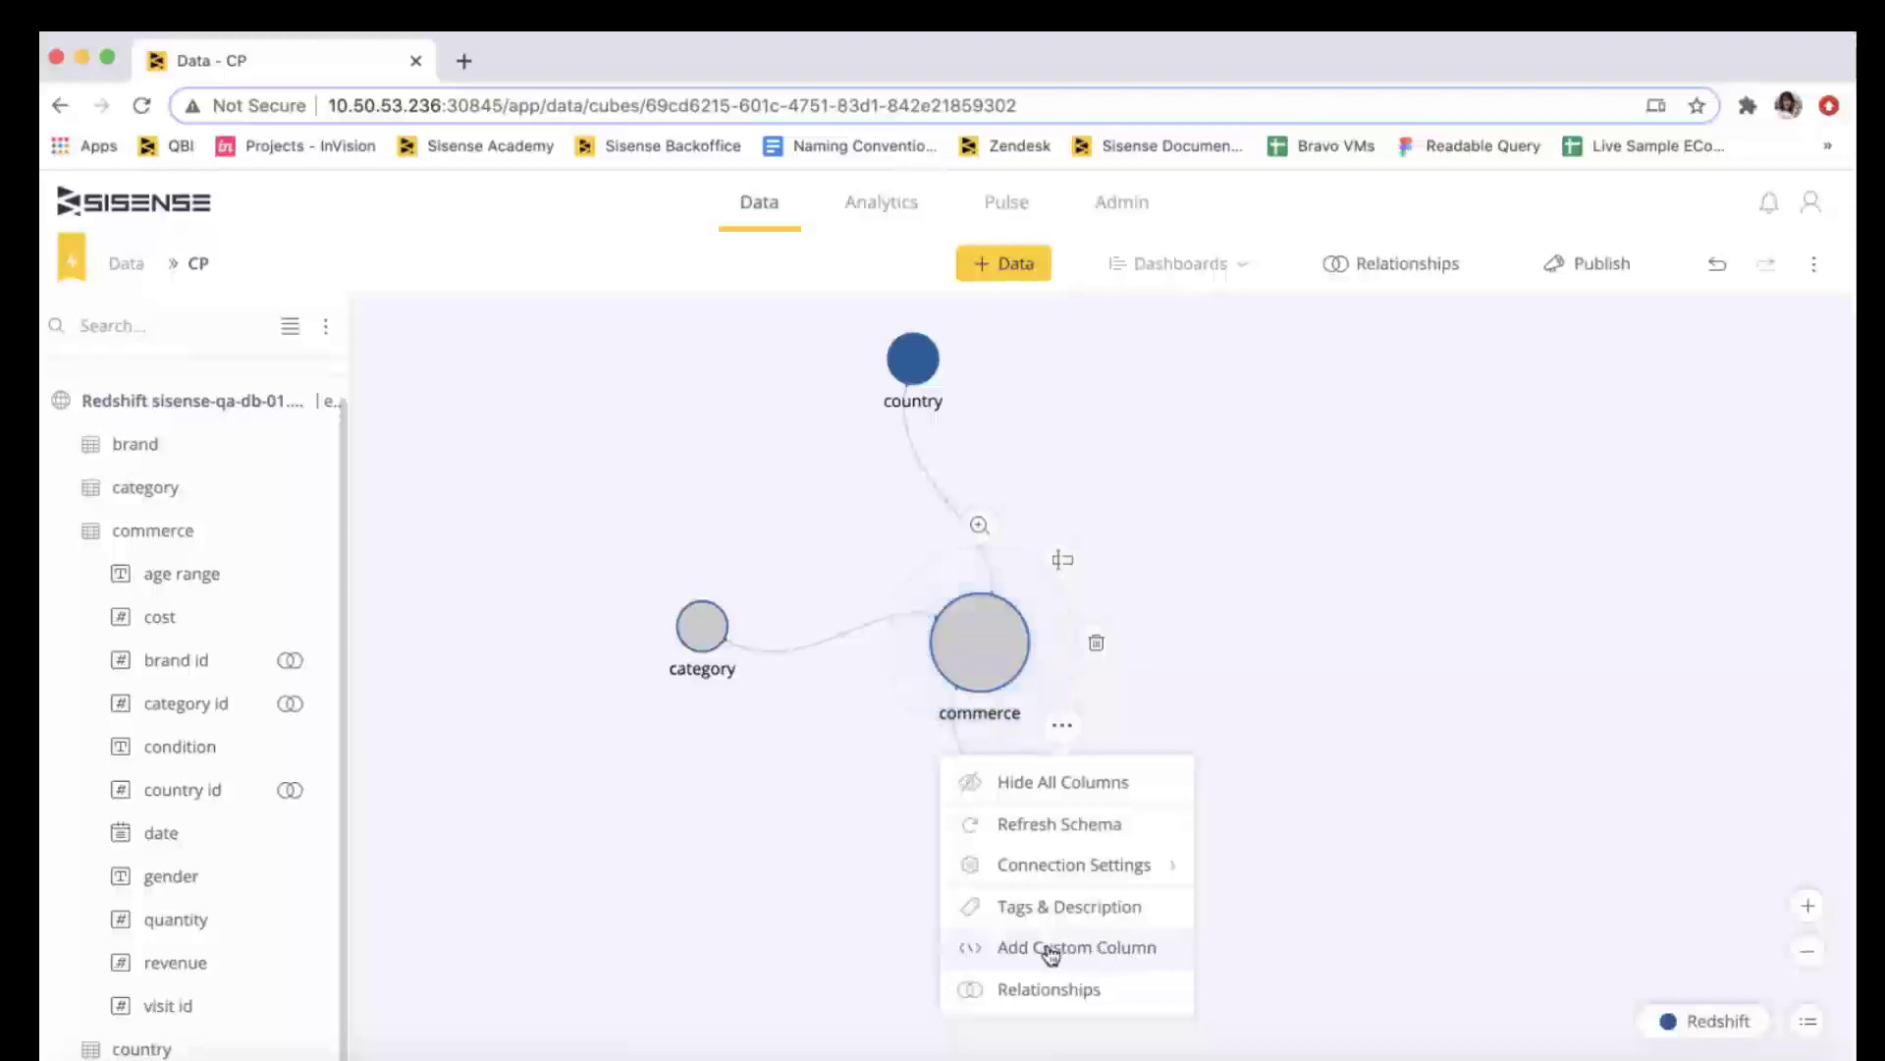
pyautogui.click(1313, 721)
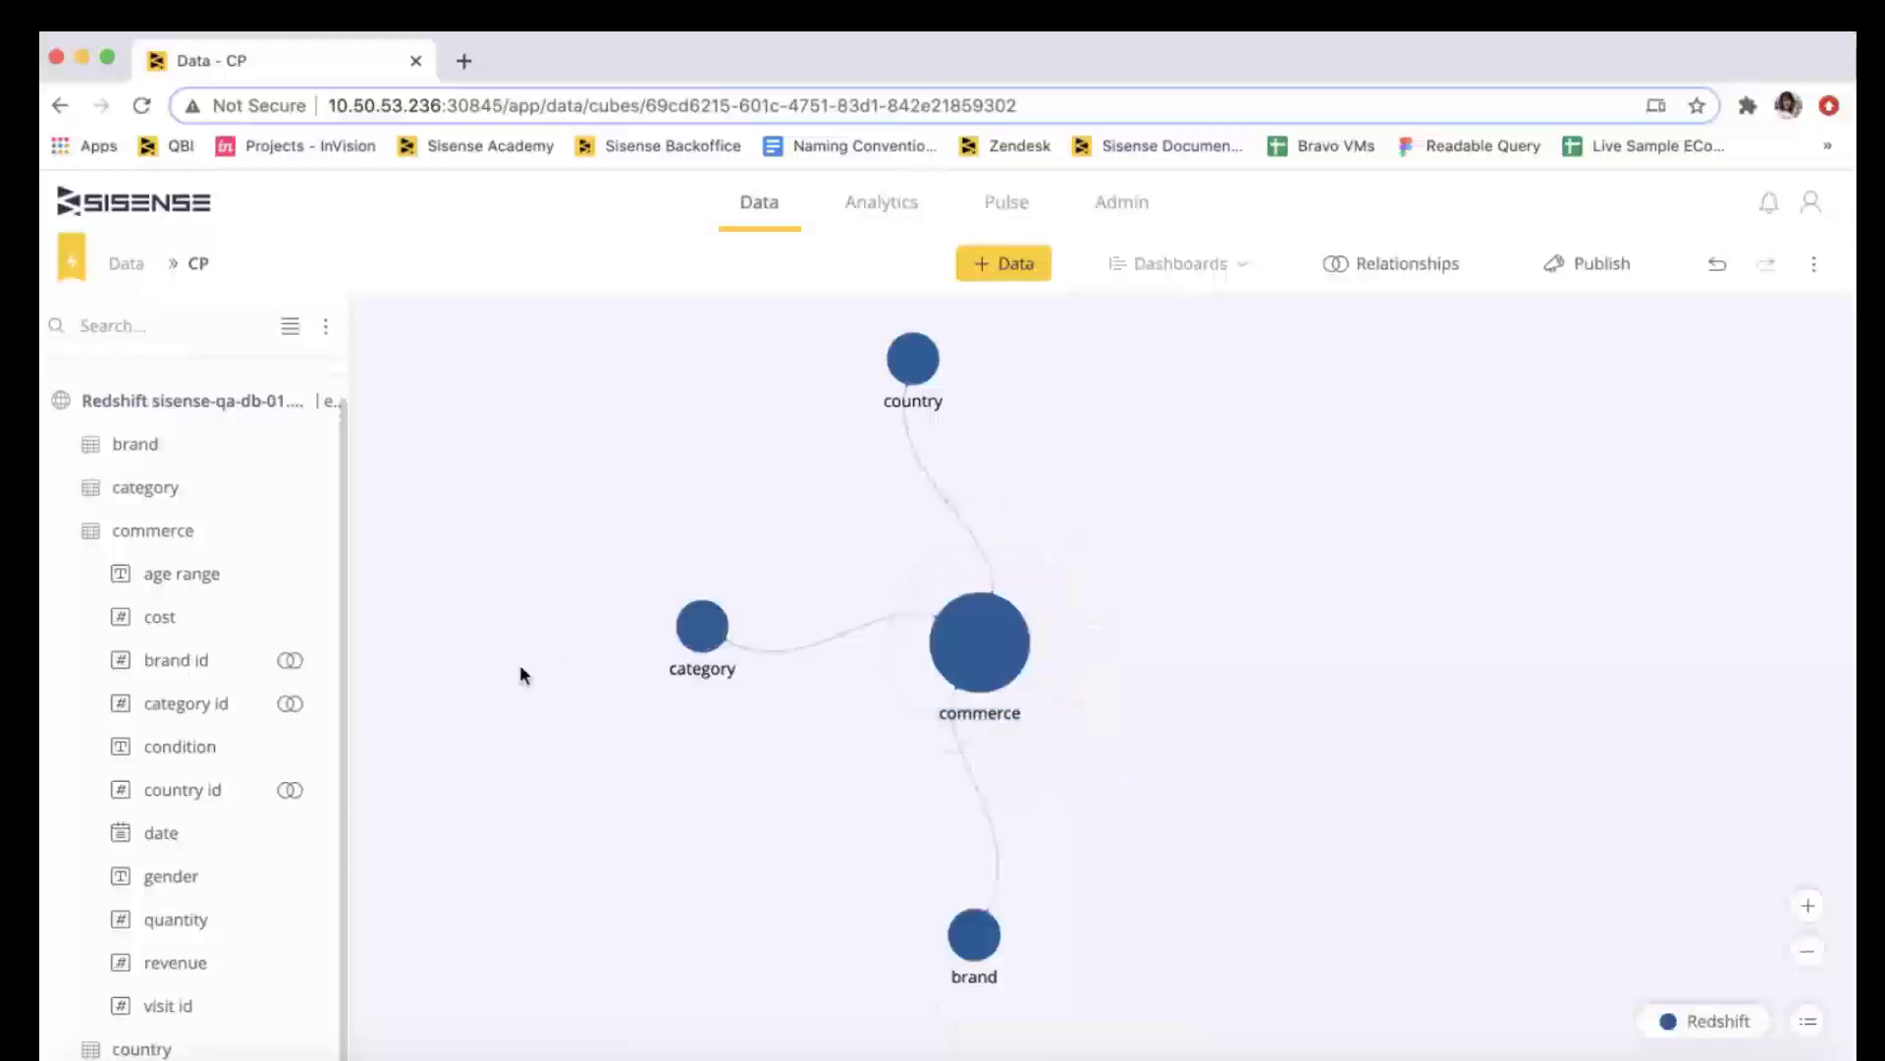
pyautogui.click(257, 531)
pyautogui.click(326, 530)
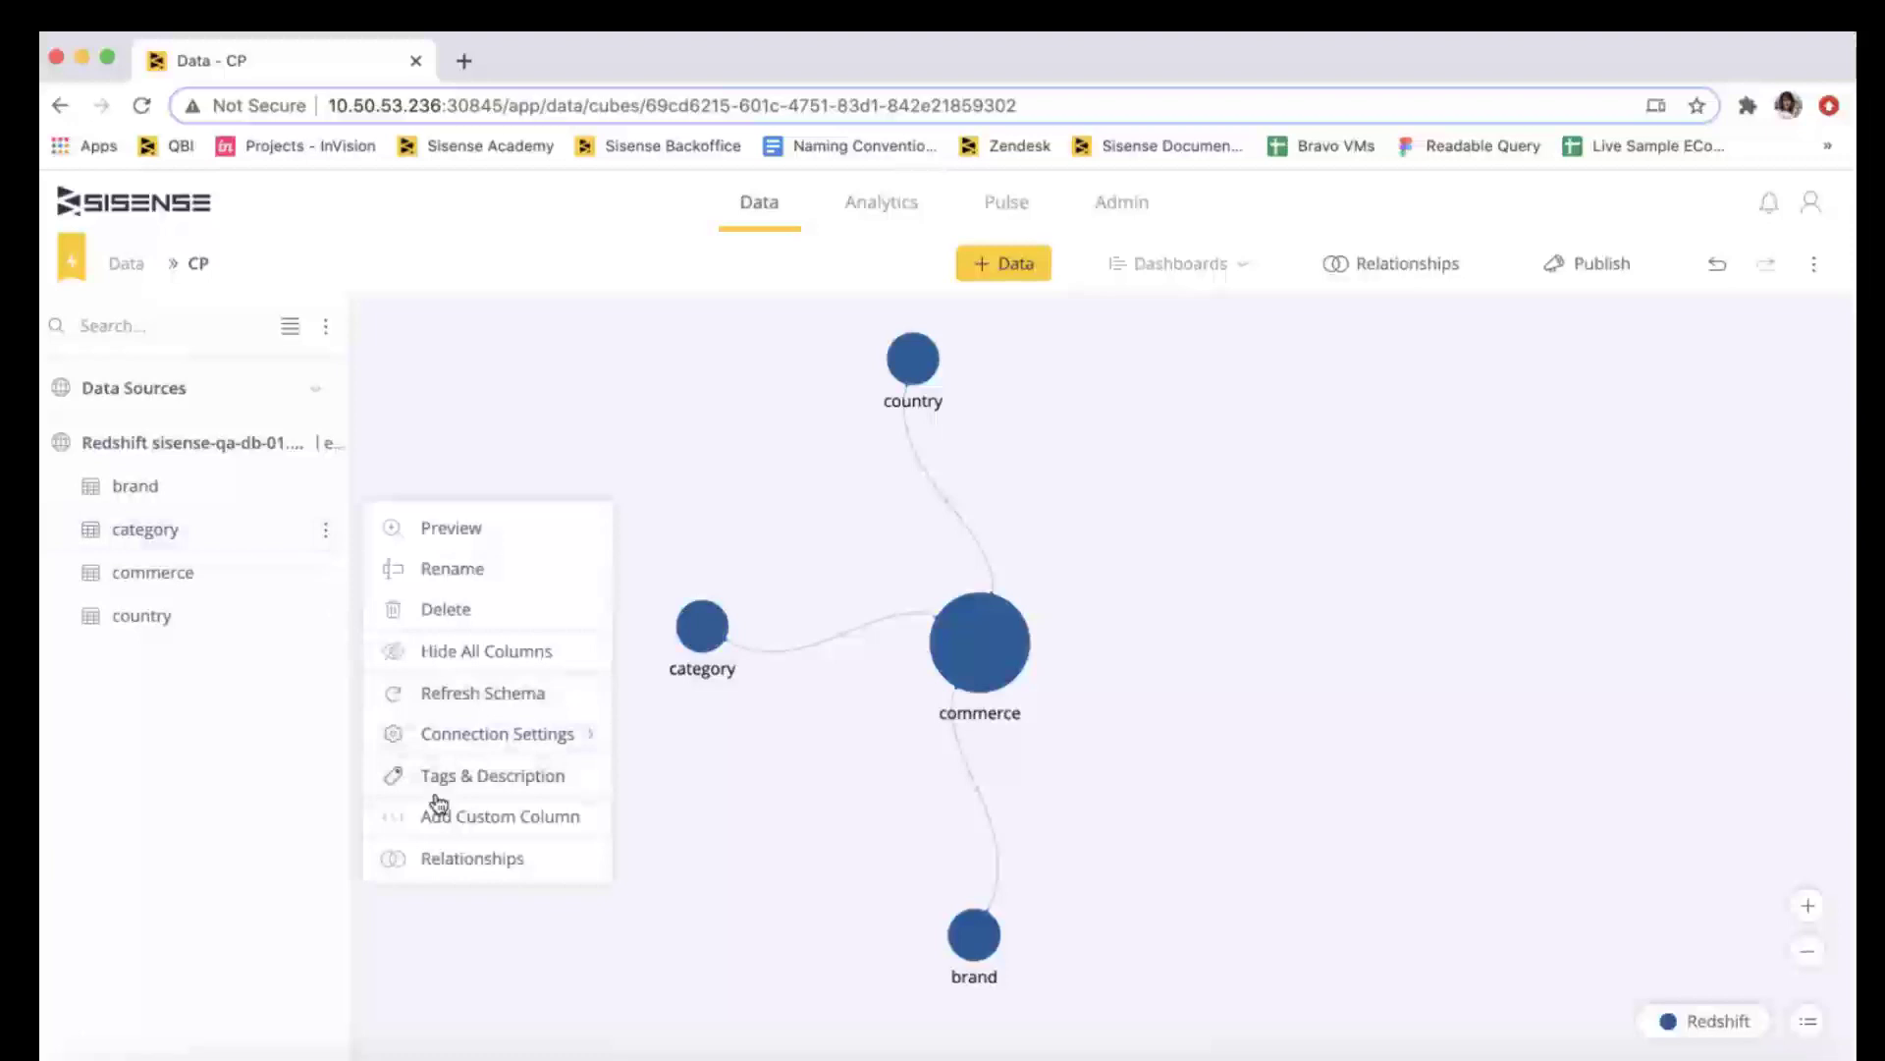
# Add a new custom column on commerce and name it profit.
pyautogui.click(979, 643)
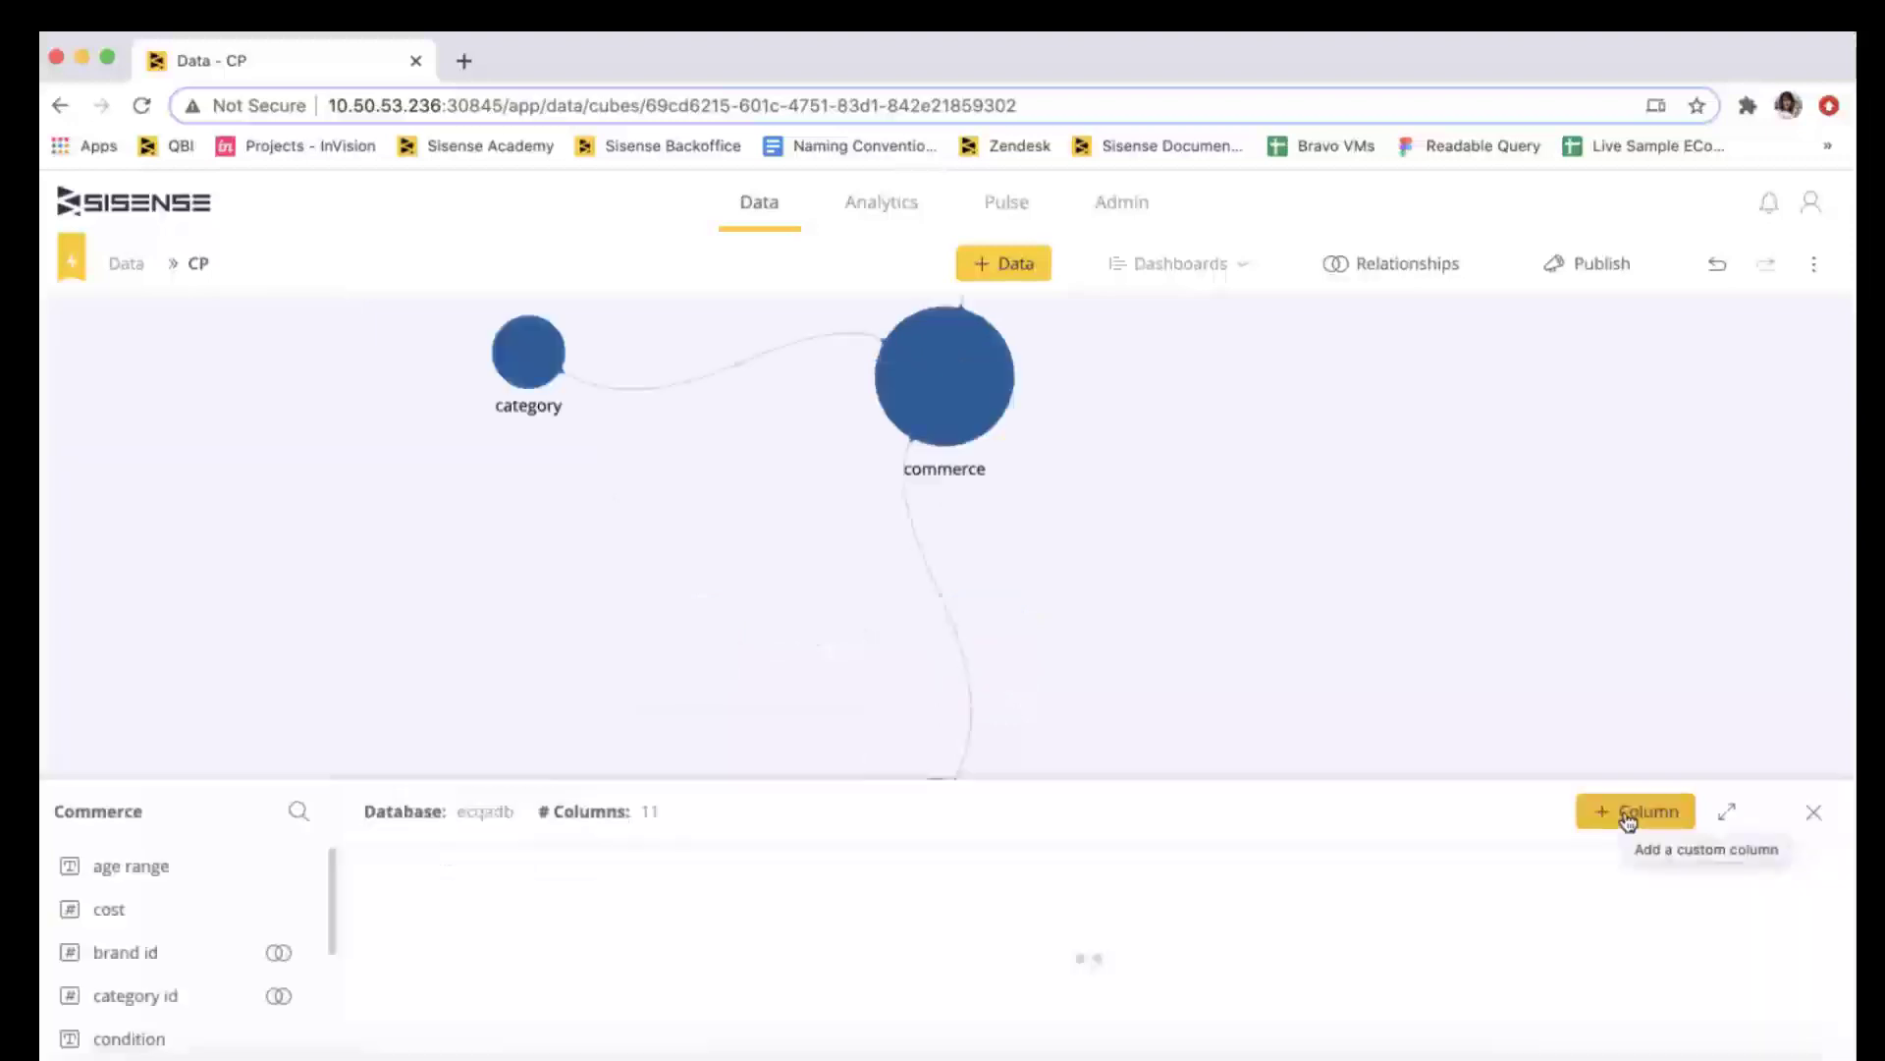
pyautogui.click(1629, 813)
pyautogui.write('profit')
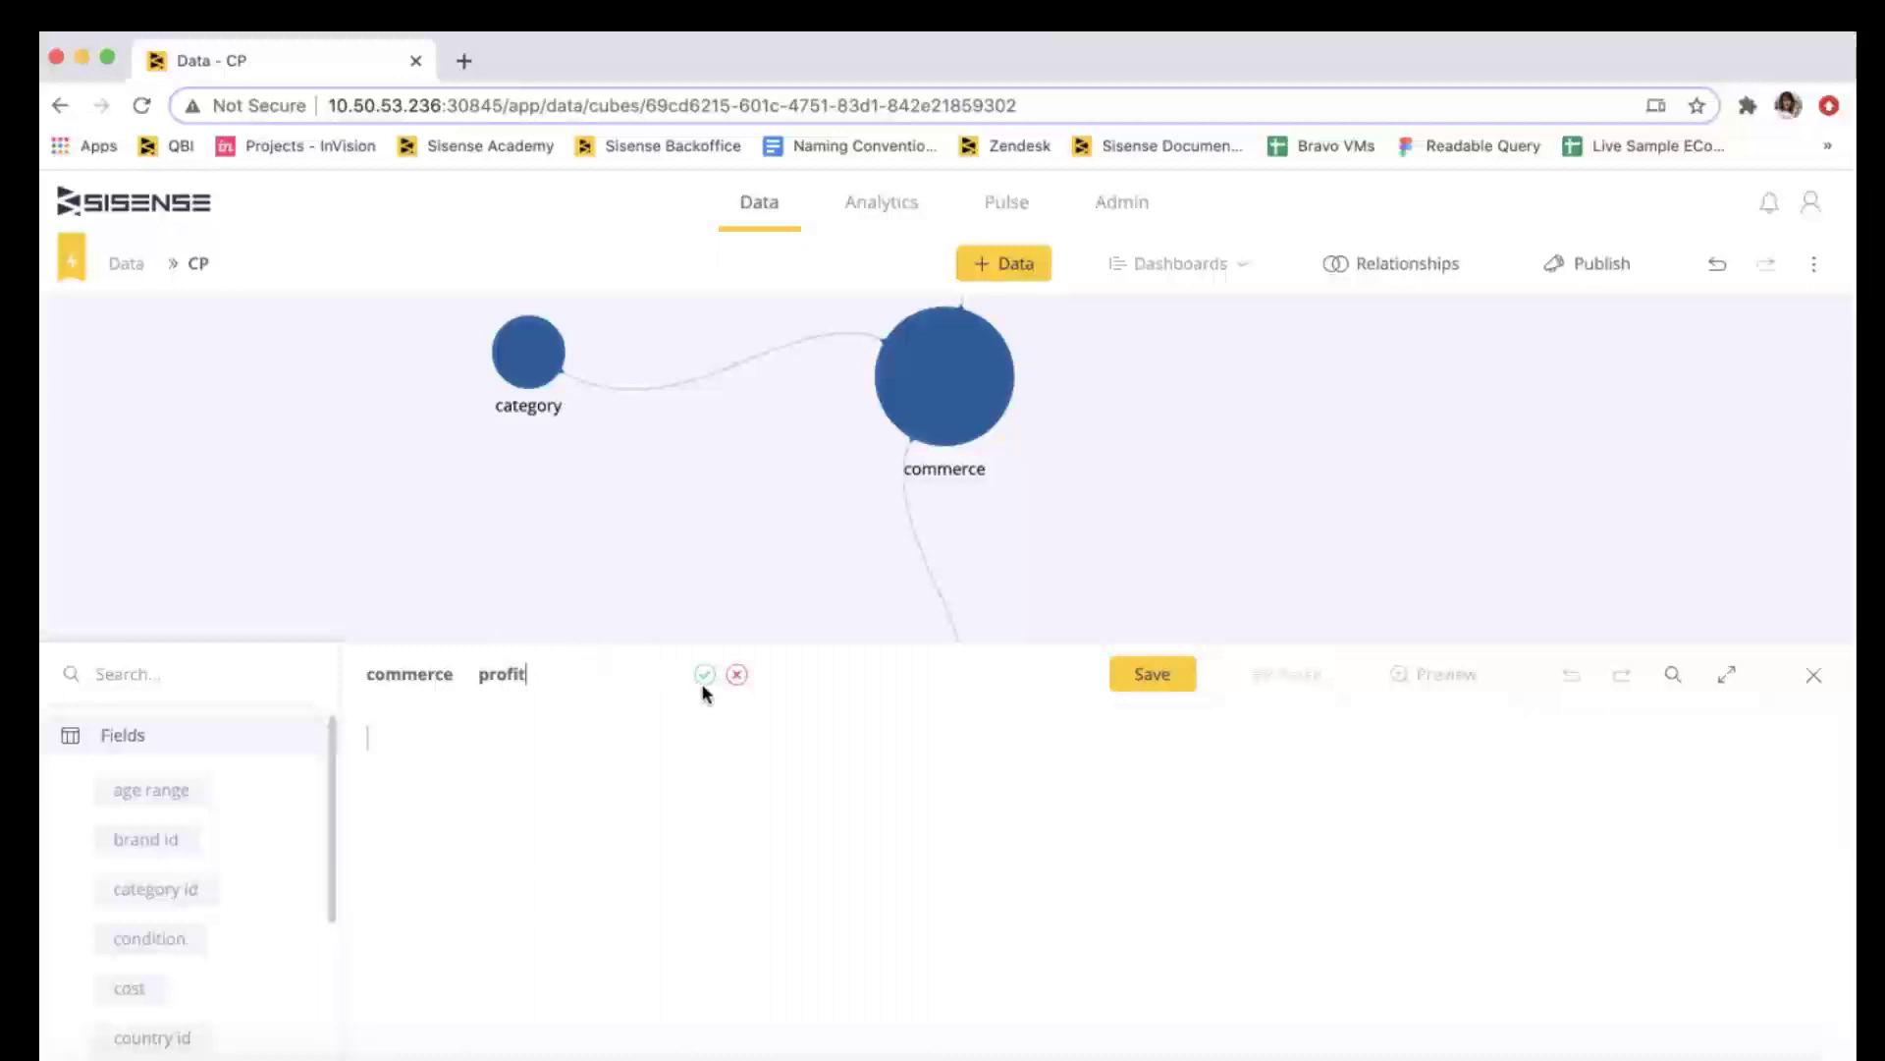
pyautogui.click(705, 673)
# Enter the formula revenue minus cost and parse it to preview the results.
pyautogui.scroll(-5, 279, 874)
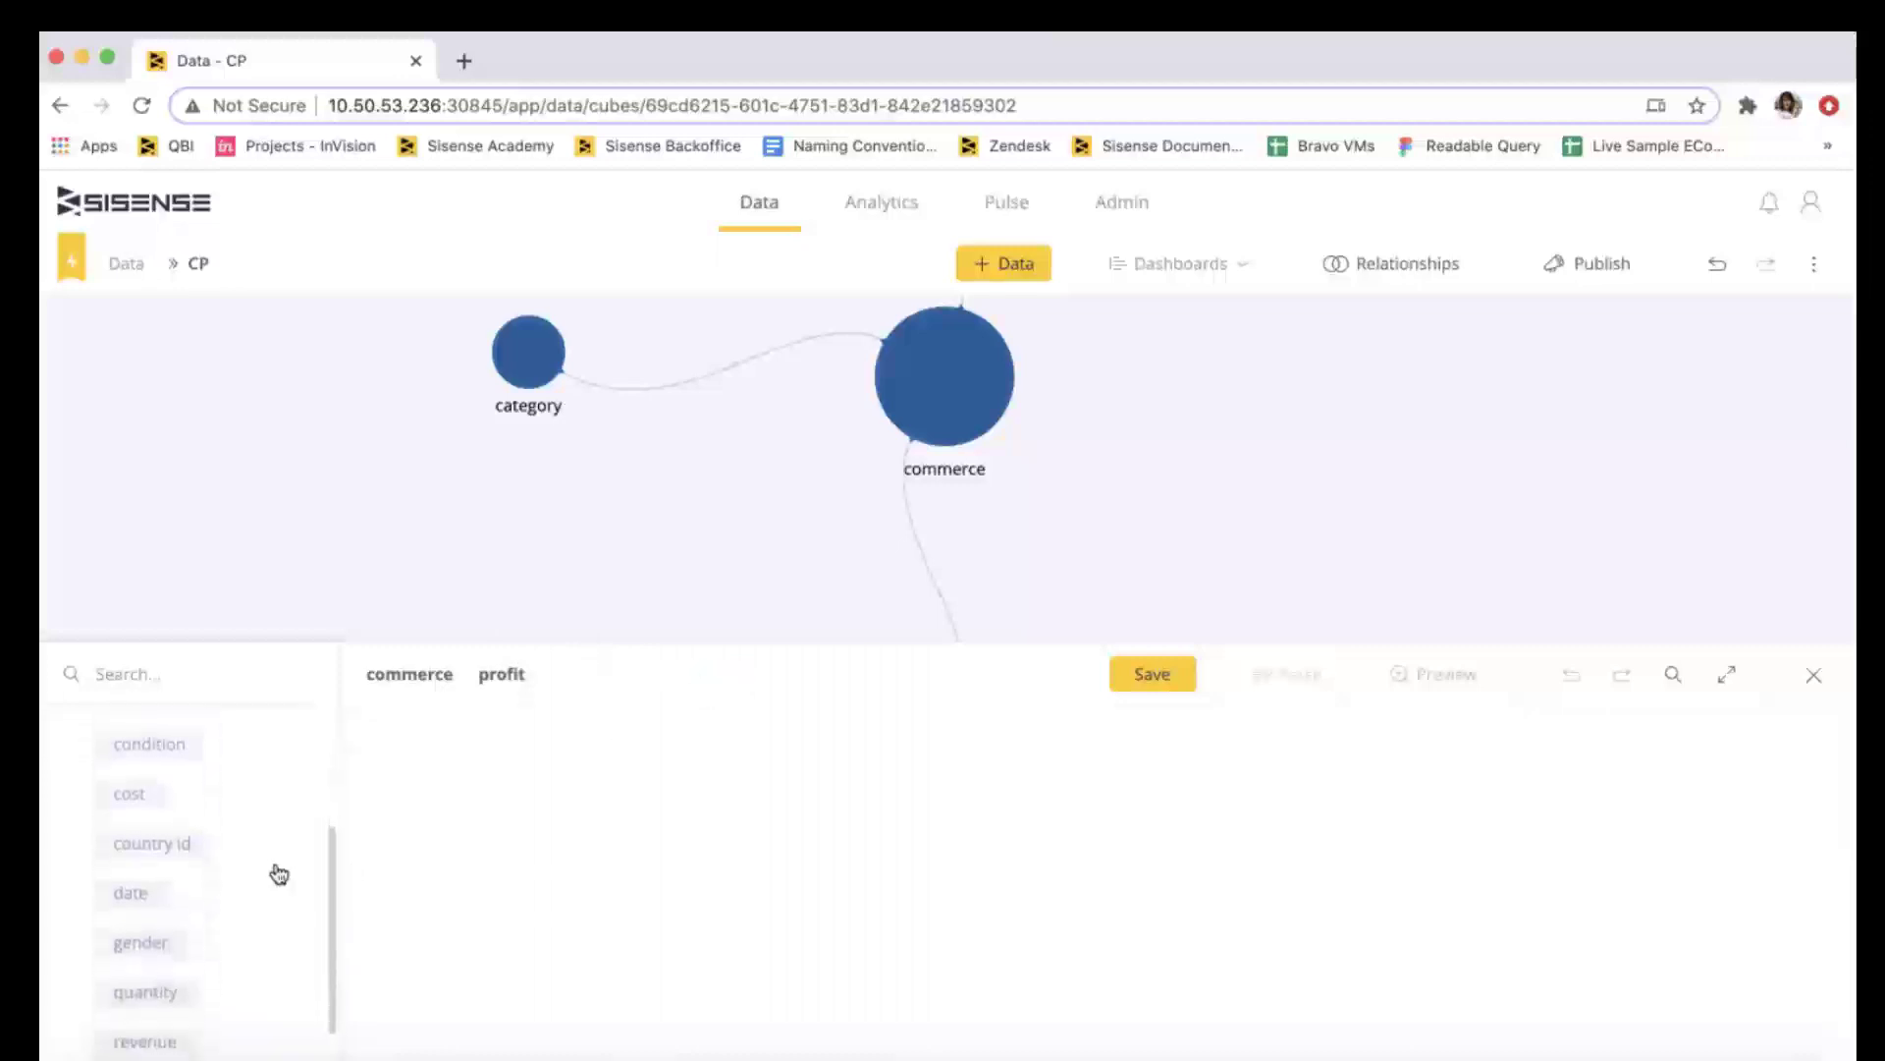
pyautogui.scroll(-1, 275, 872)
pyautogui.click(139, 993)
pyautogui.write('-')
pyautogui.scroll(1, 145, 796)
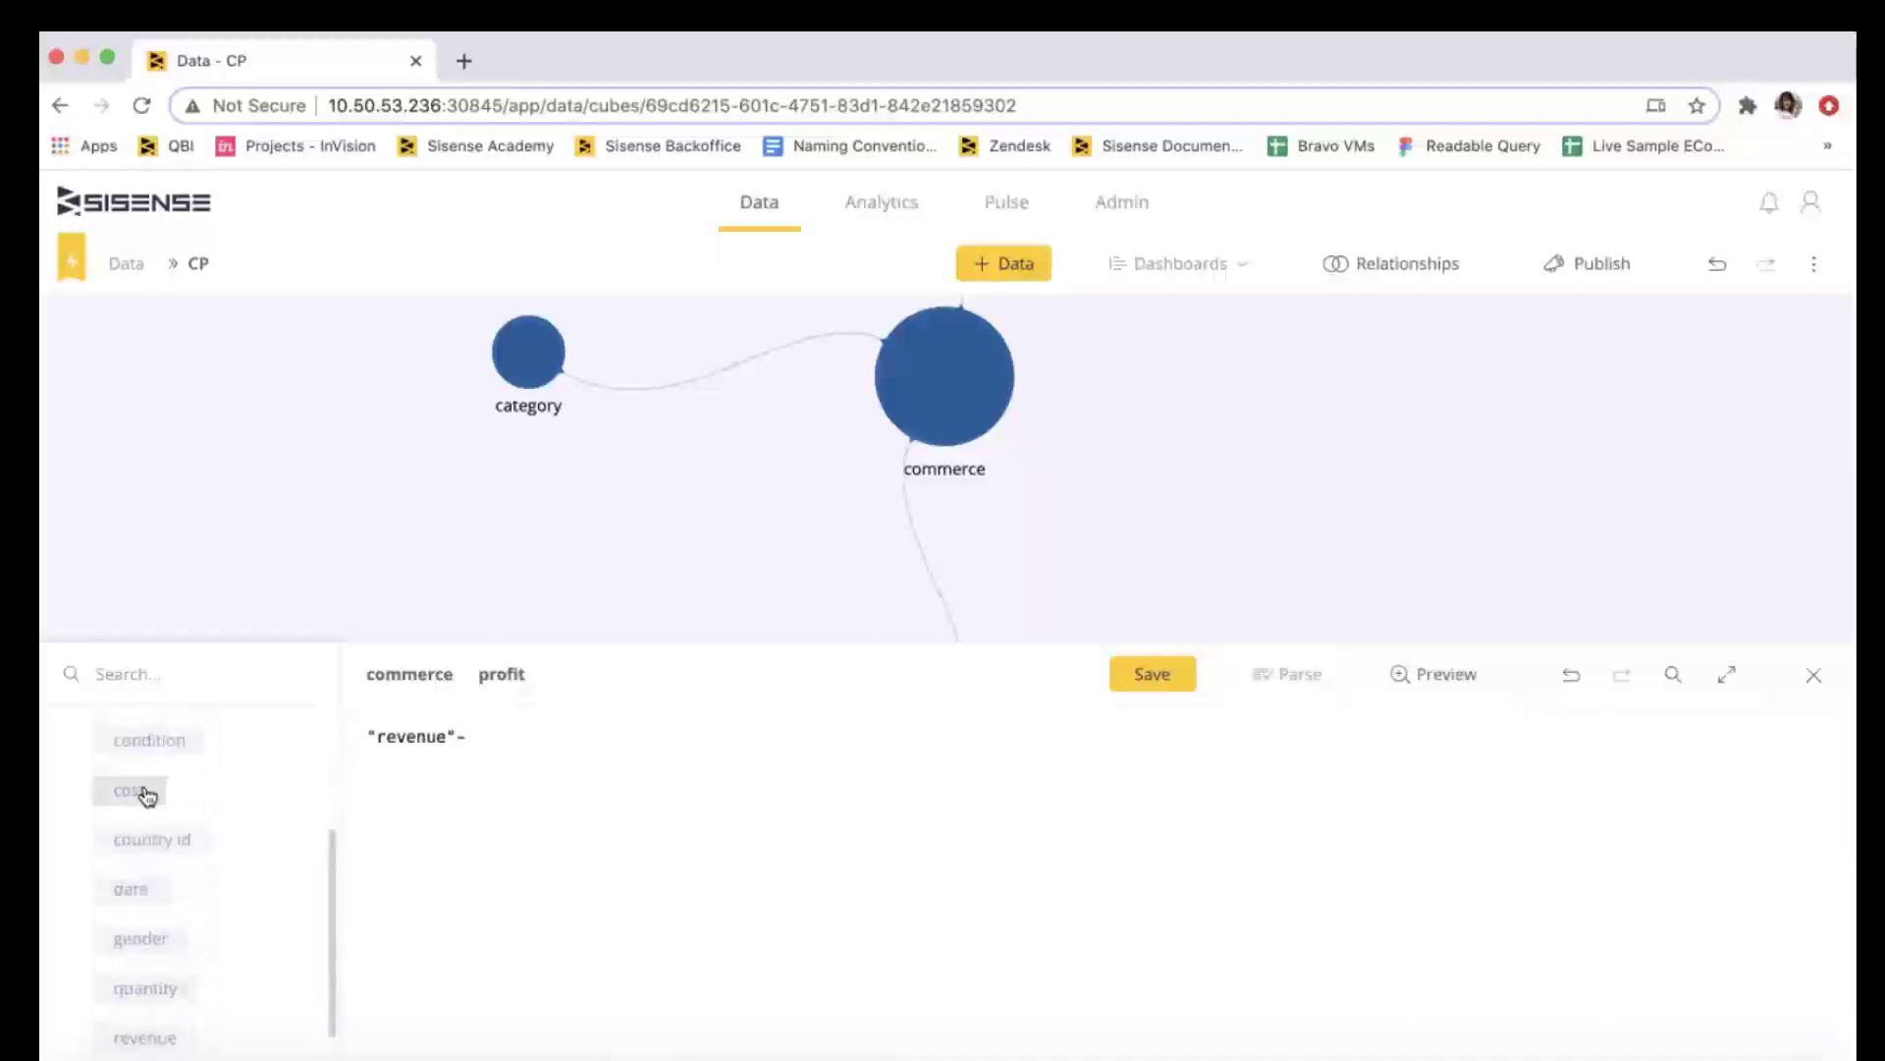
pyautogui.click(146, 796)
pyautogui.click(1452, 676)
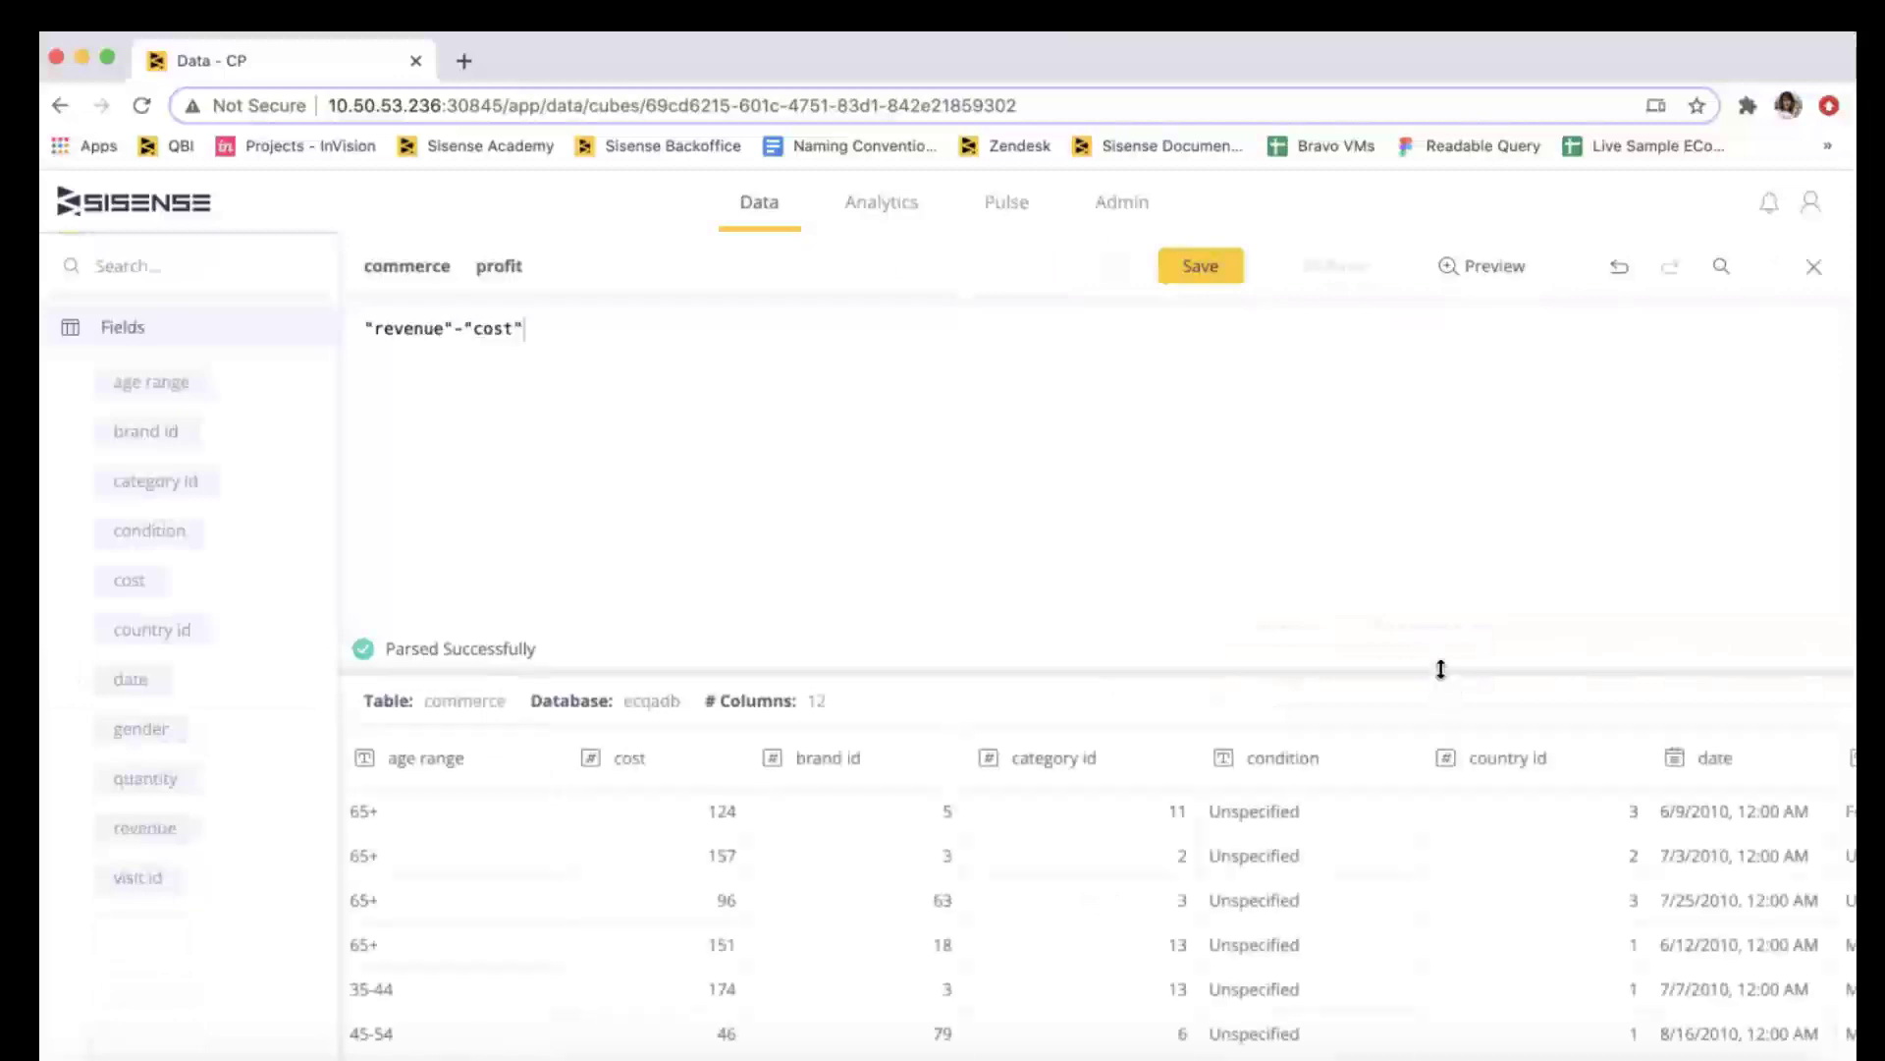
# Enlarge the preview, check the profit values against revenue, and save the profit column.
pyautogui.moveTo(1434, 675); pyautogui.dragTo(1430, 569)
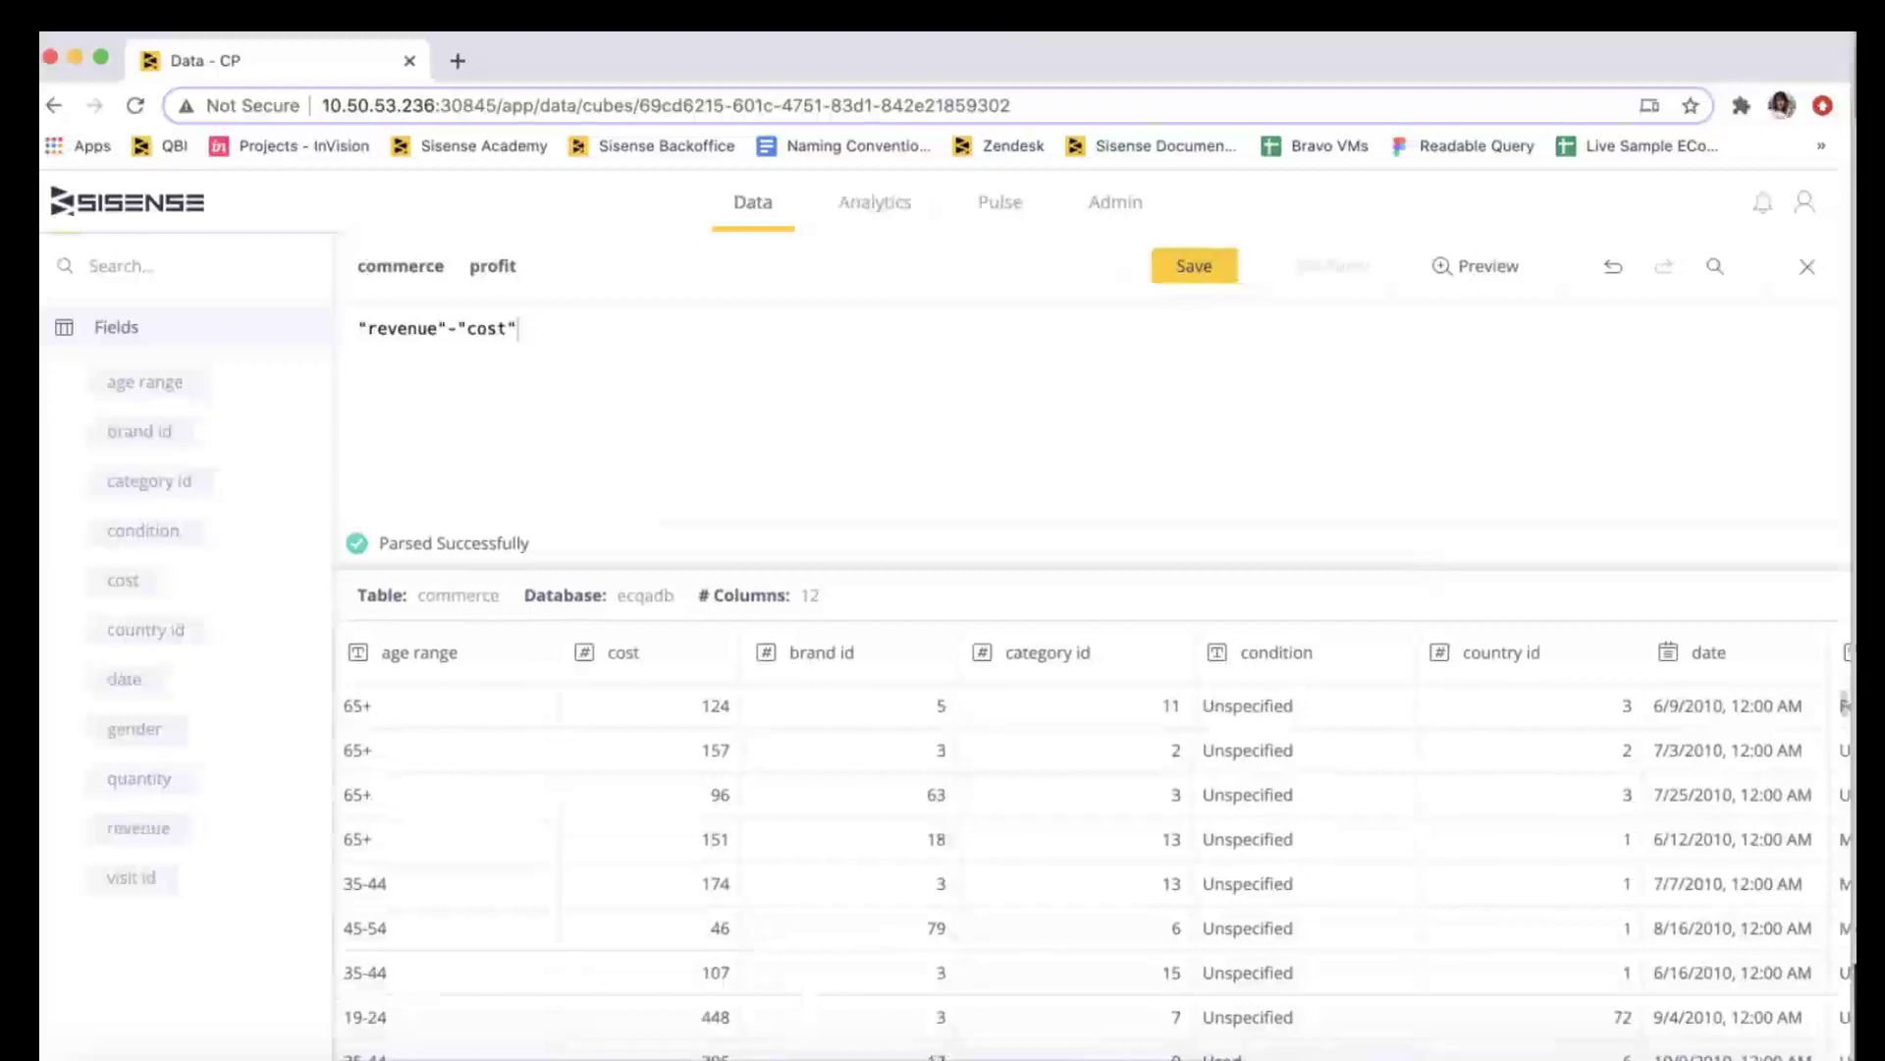
pyautogui.hscroll(10, 1090, 844)
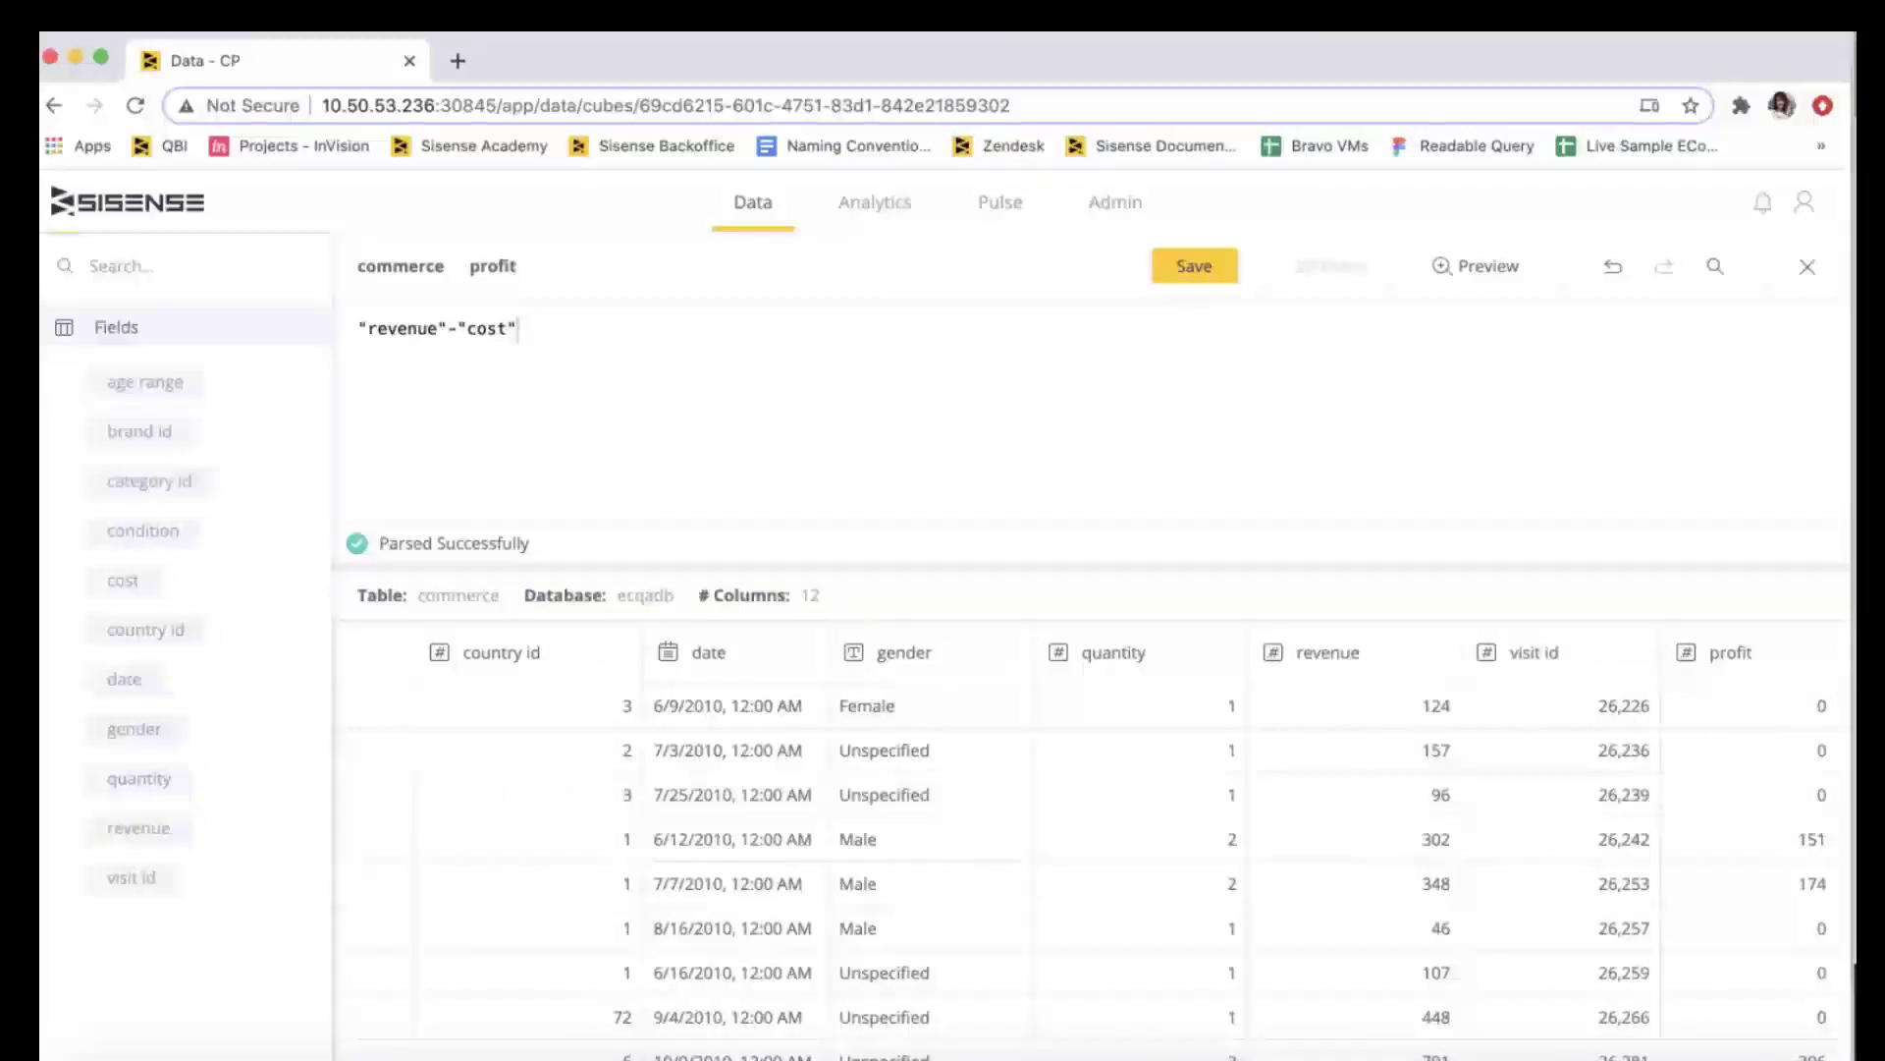
pyautogui.scroll(-4, 1765, 860)
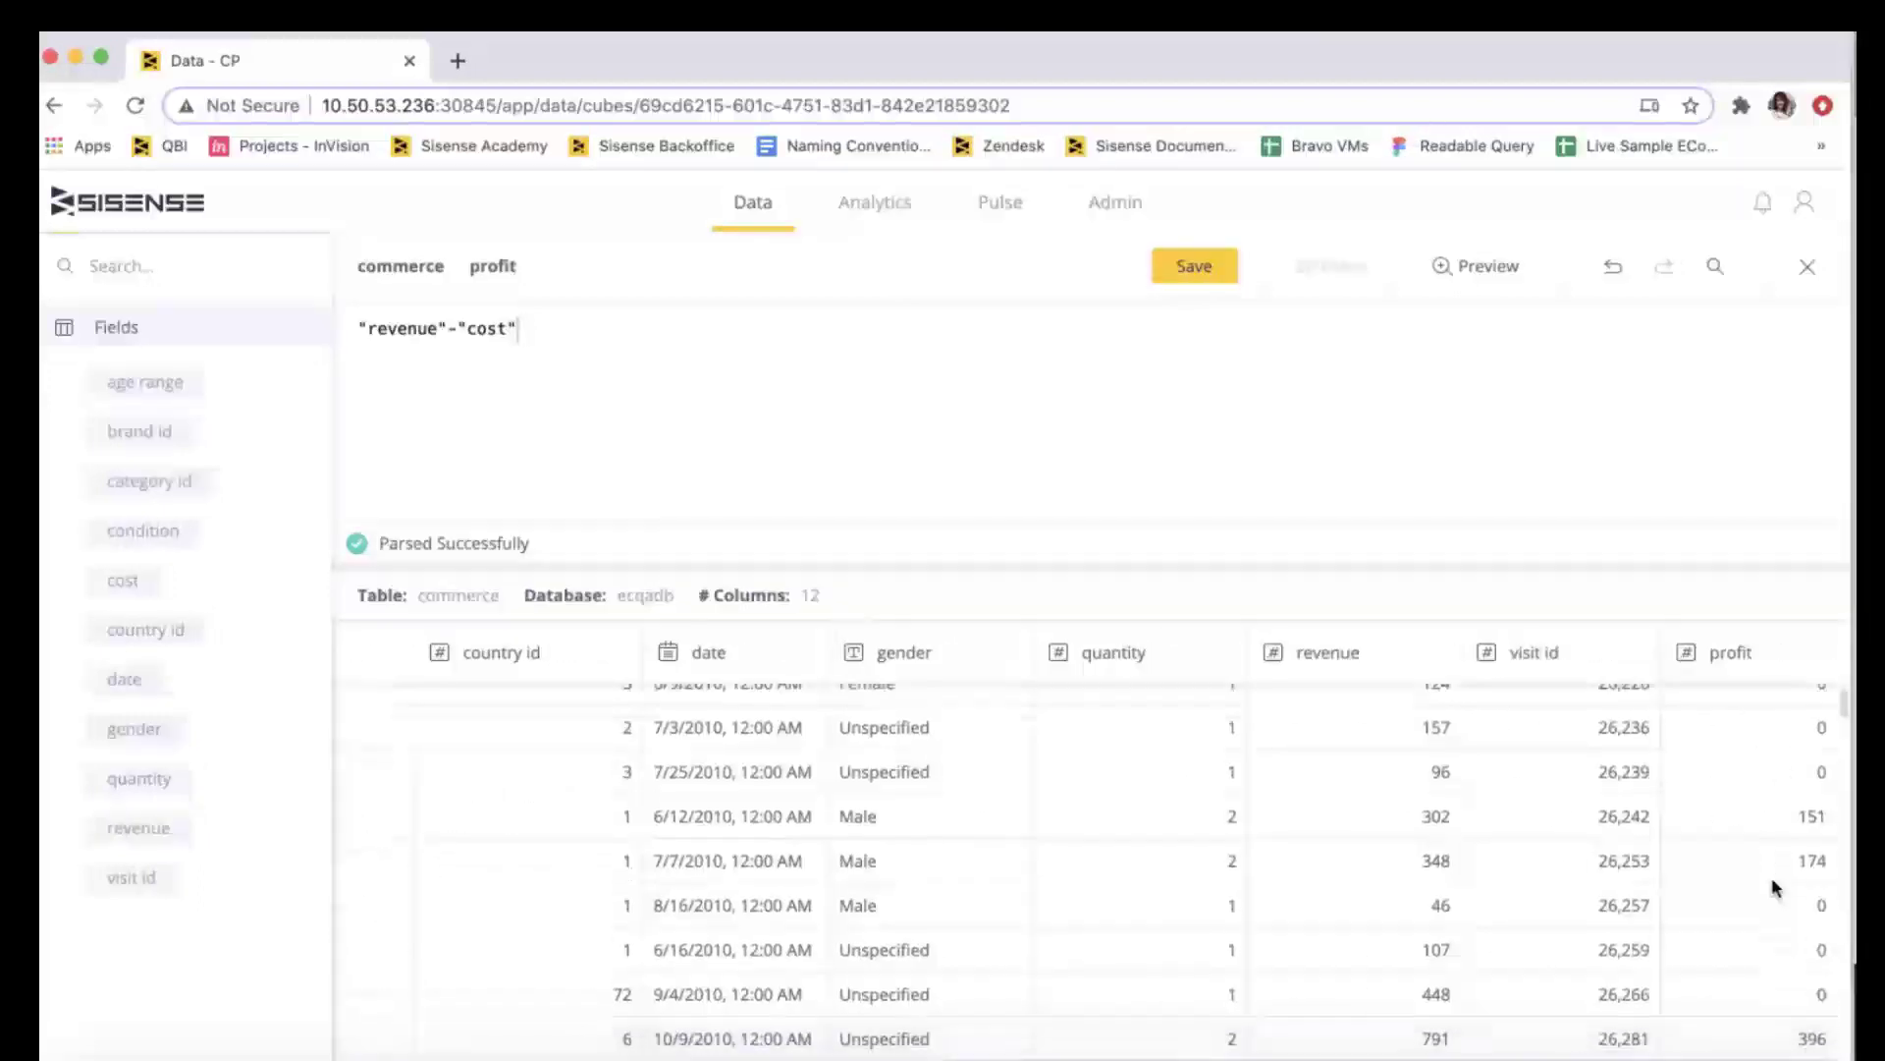
pyautogui.scroll(4, 1774, 885)
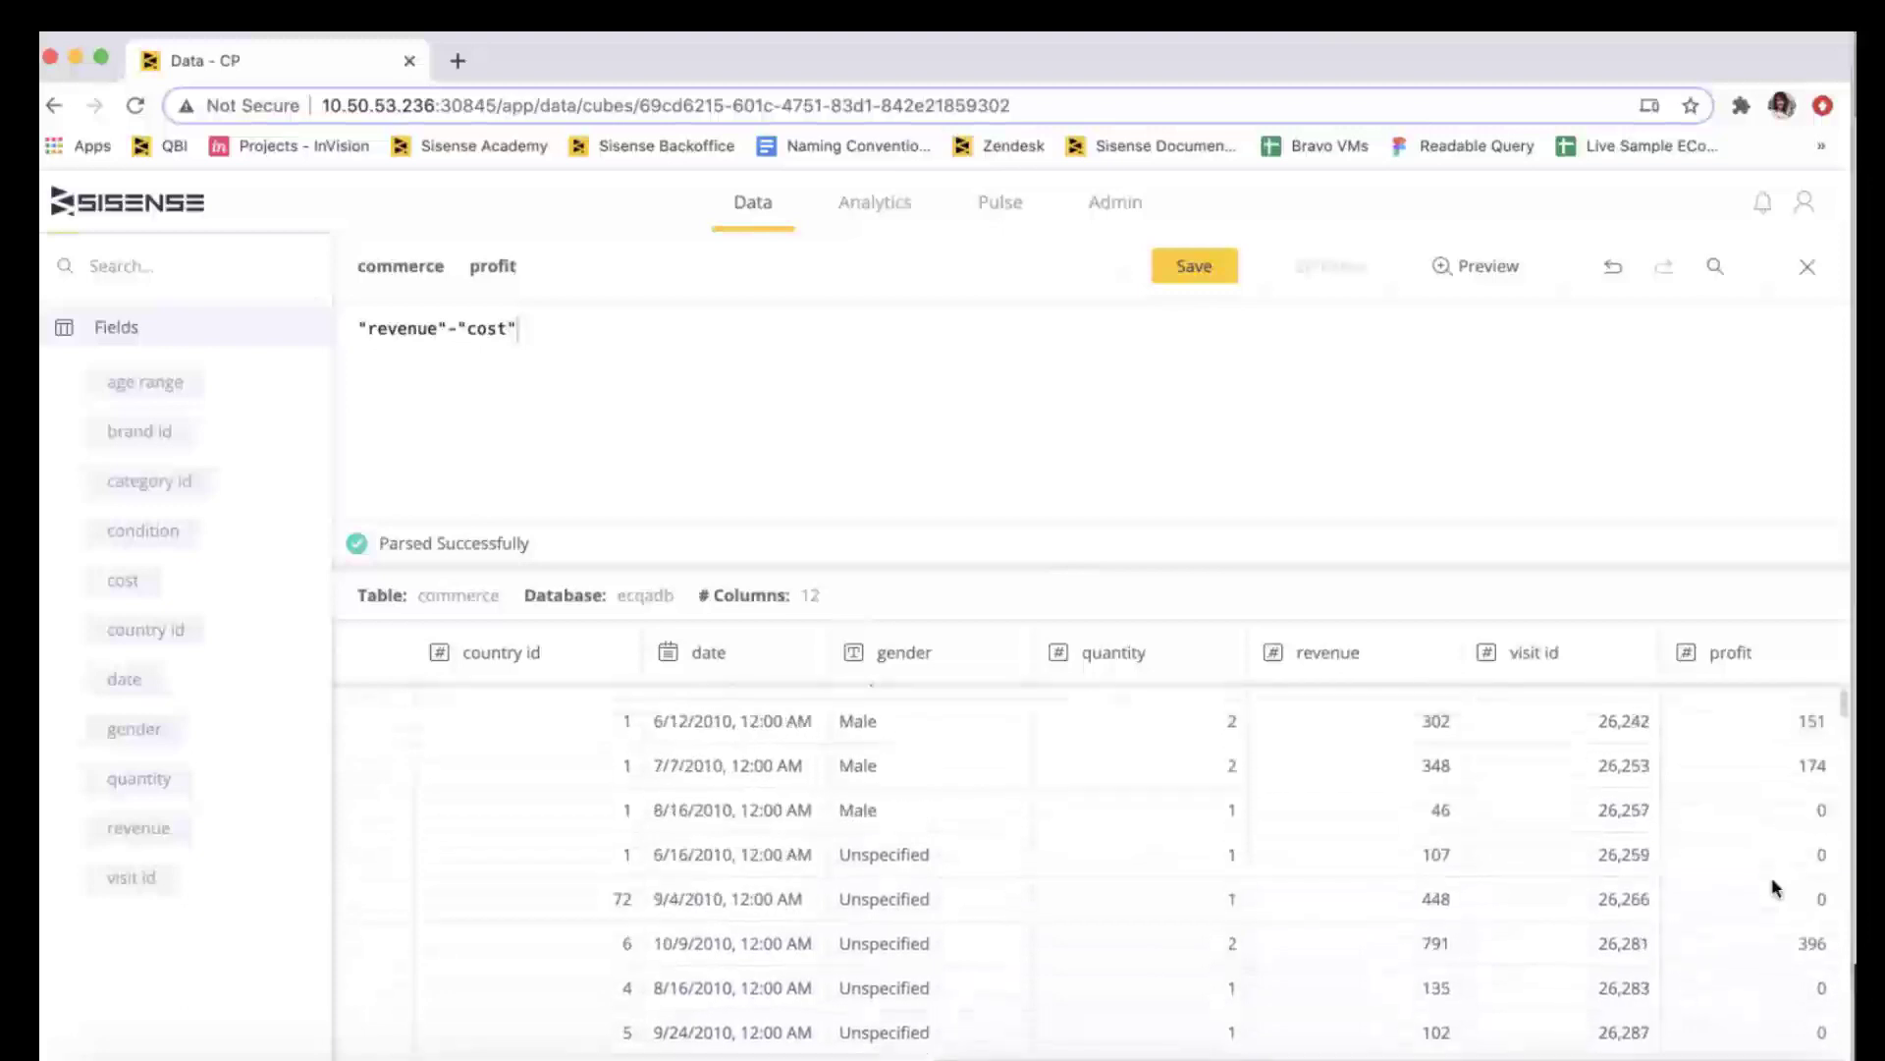
pyautogui.click(1189, 274)
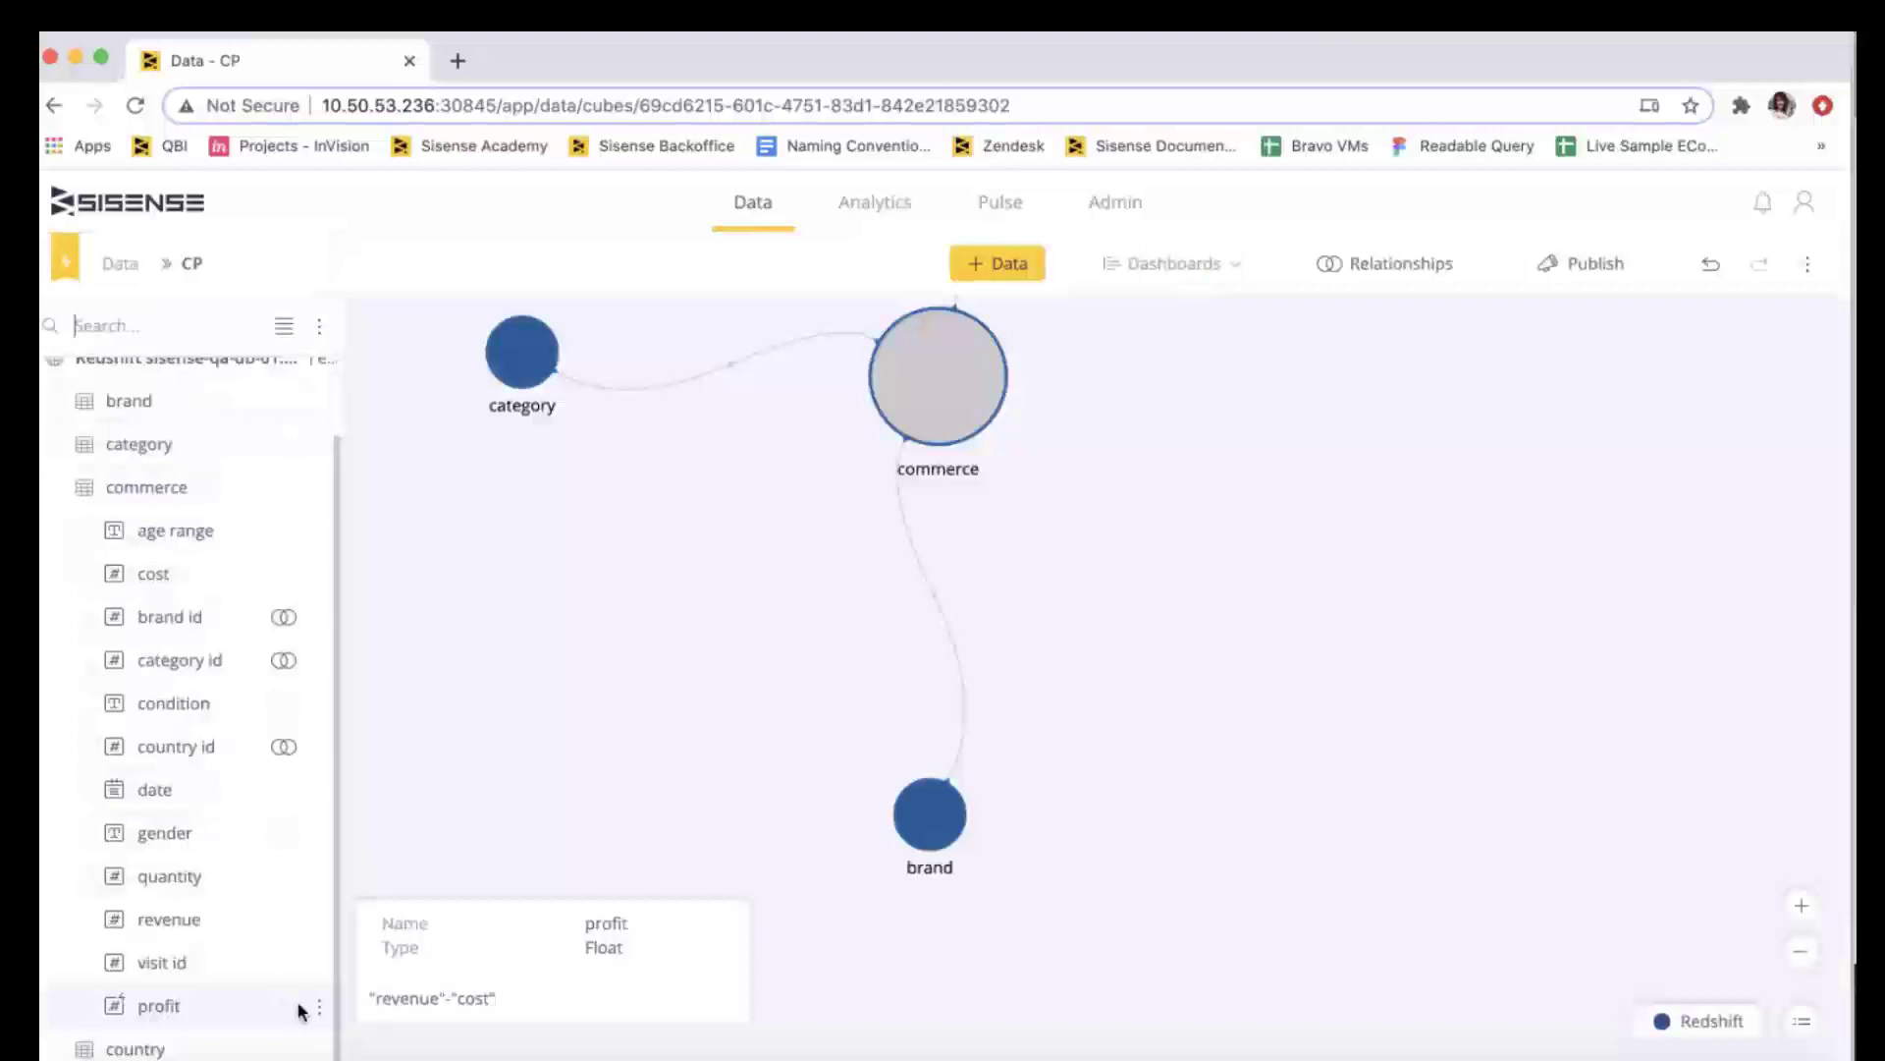
# Append + "address" to profit's formula and save the invalid expression as a draft.
pyautogui.click(319, 1007)
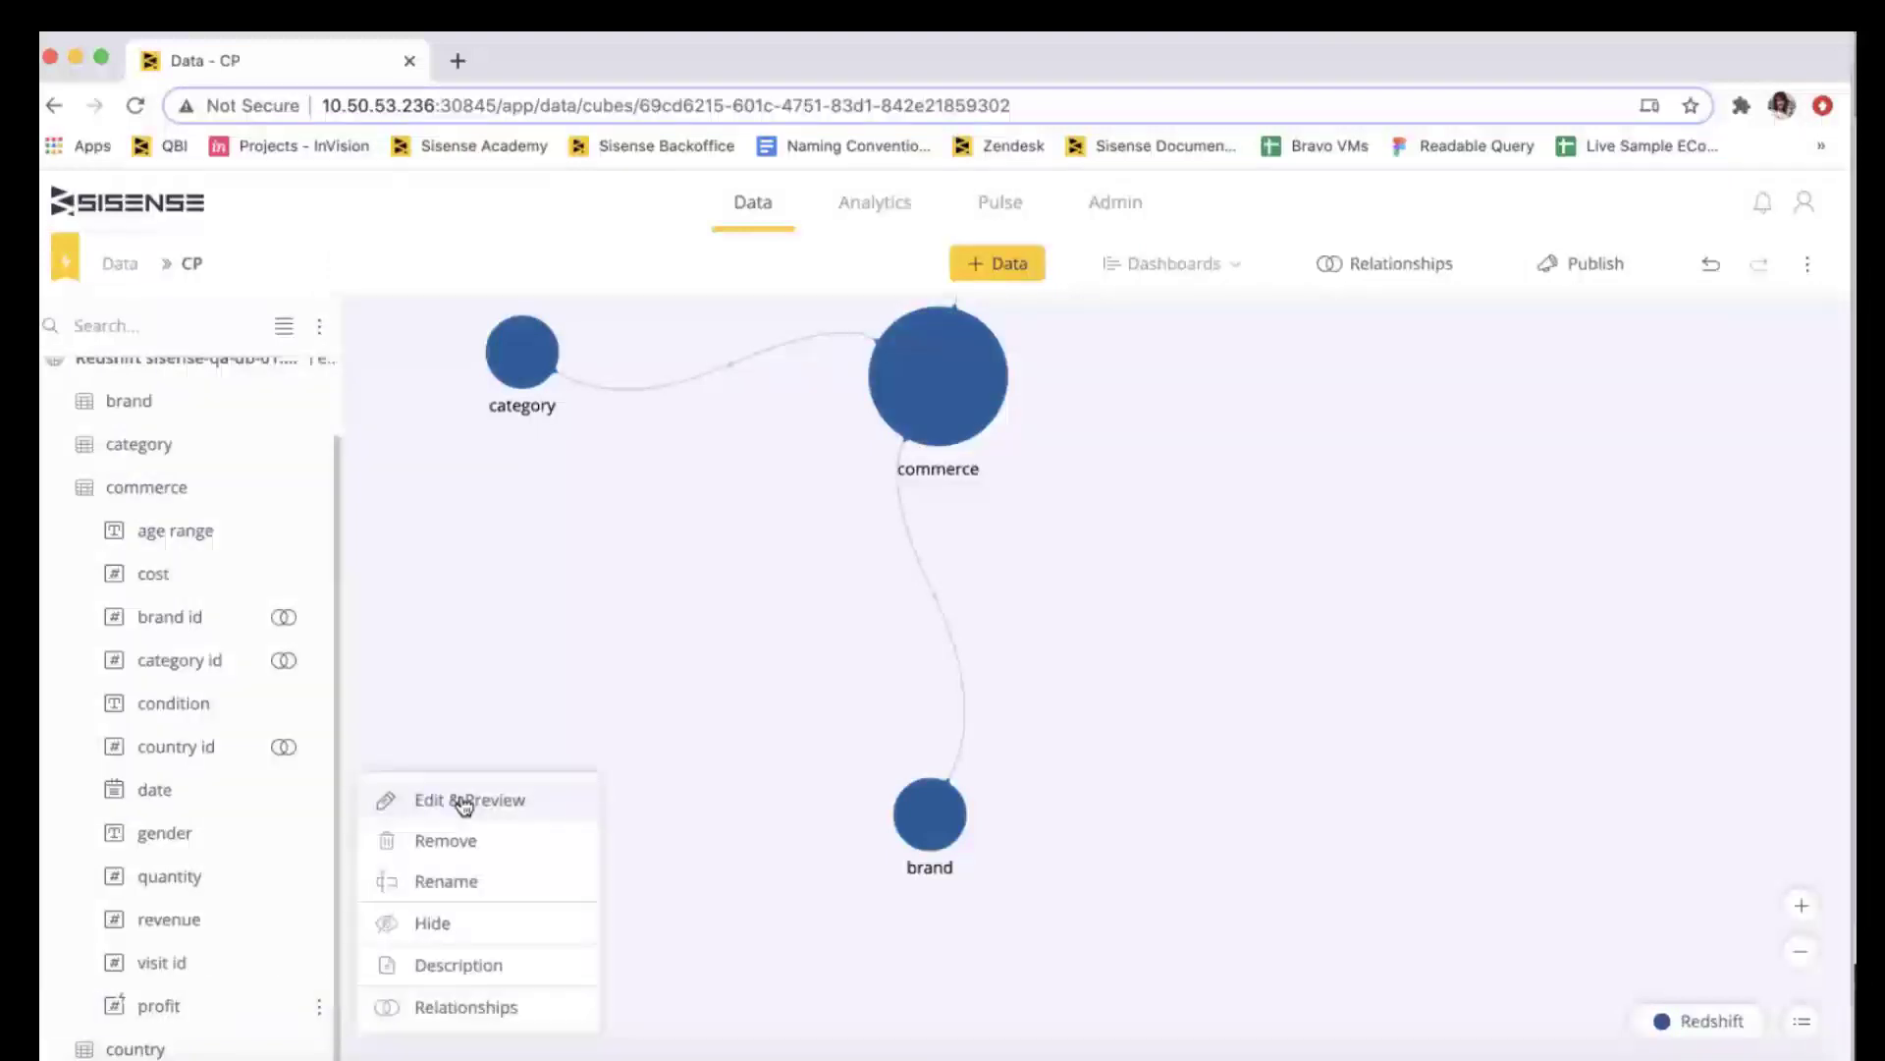
pyautogui.click(463, 803)
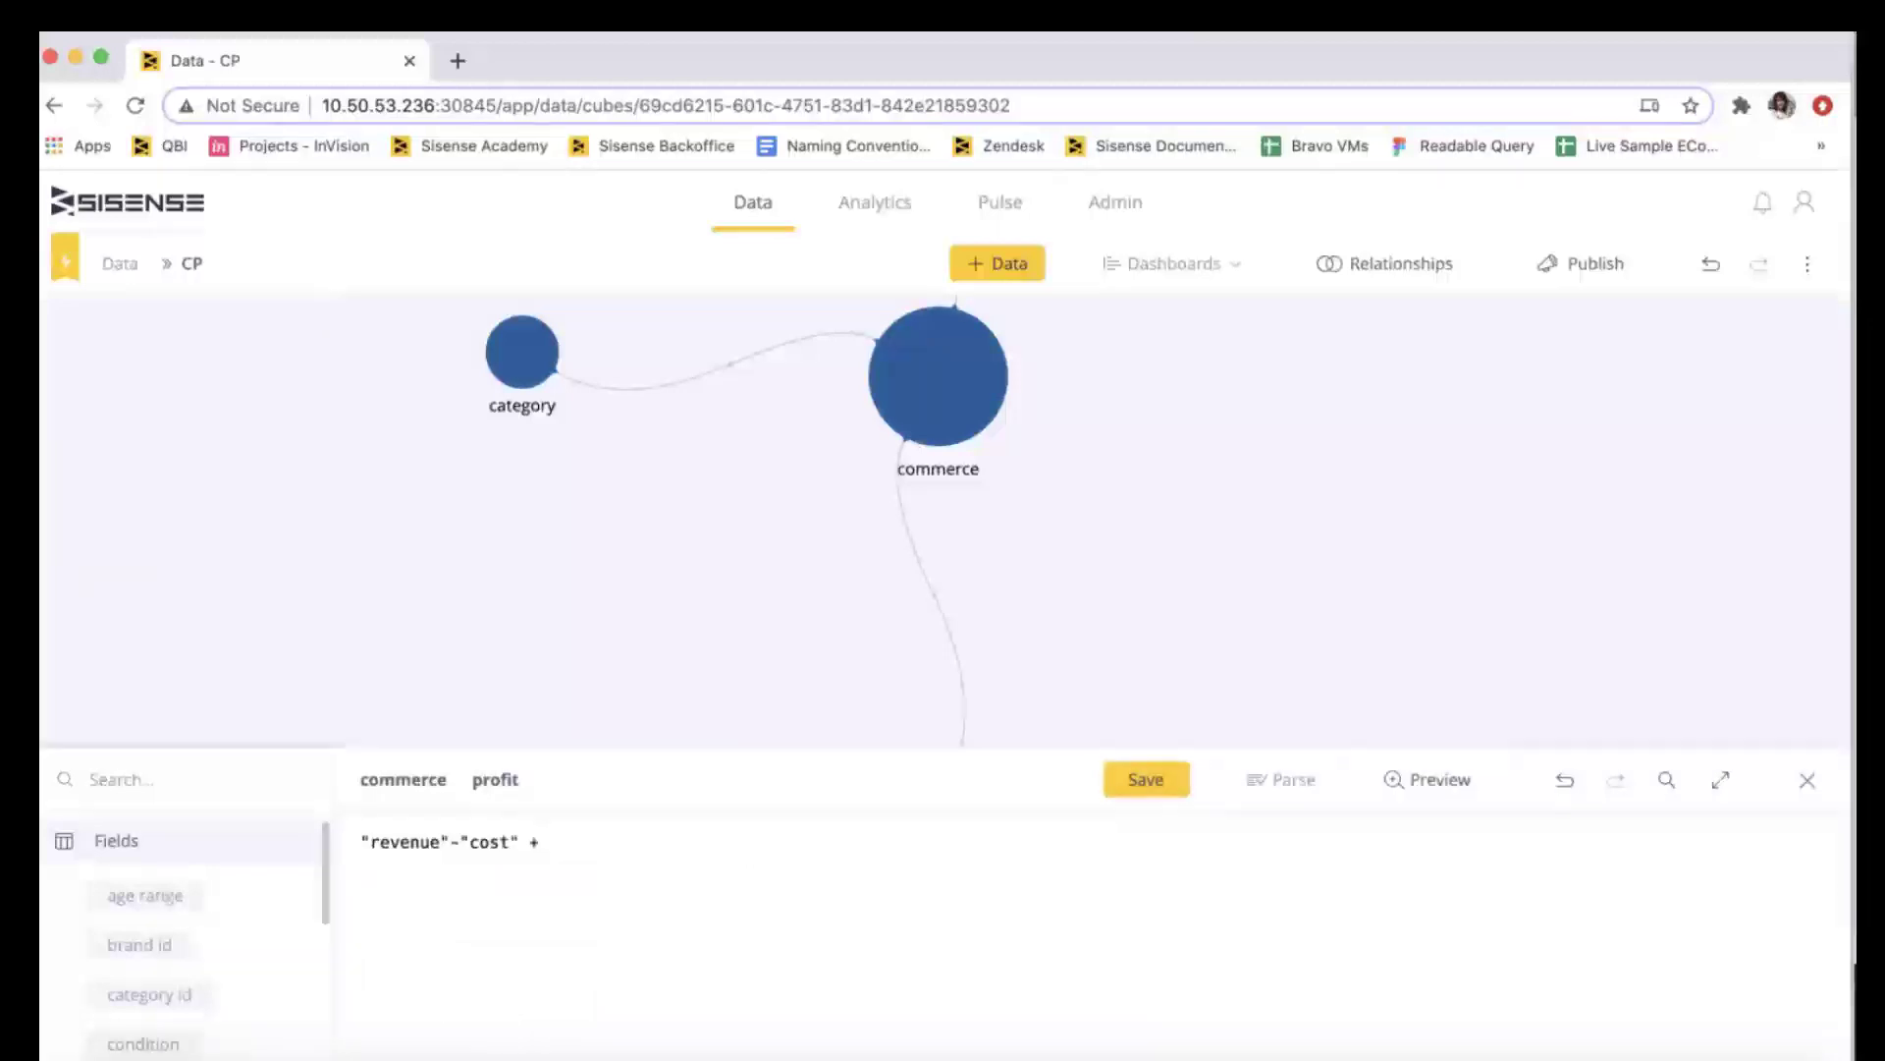
pyautogui.write('+ "address"')
pyautogui.click(1148, 781)
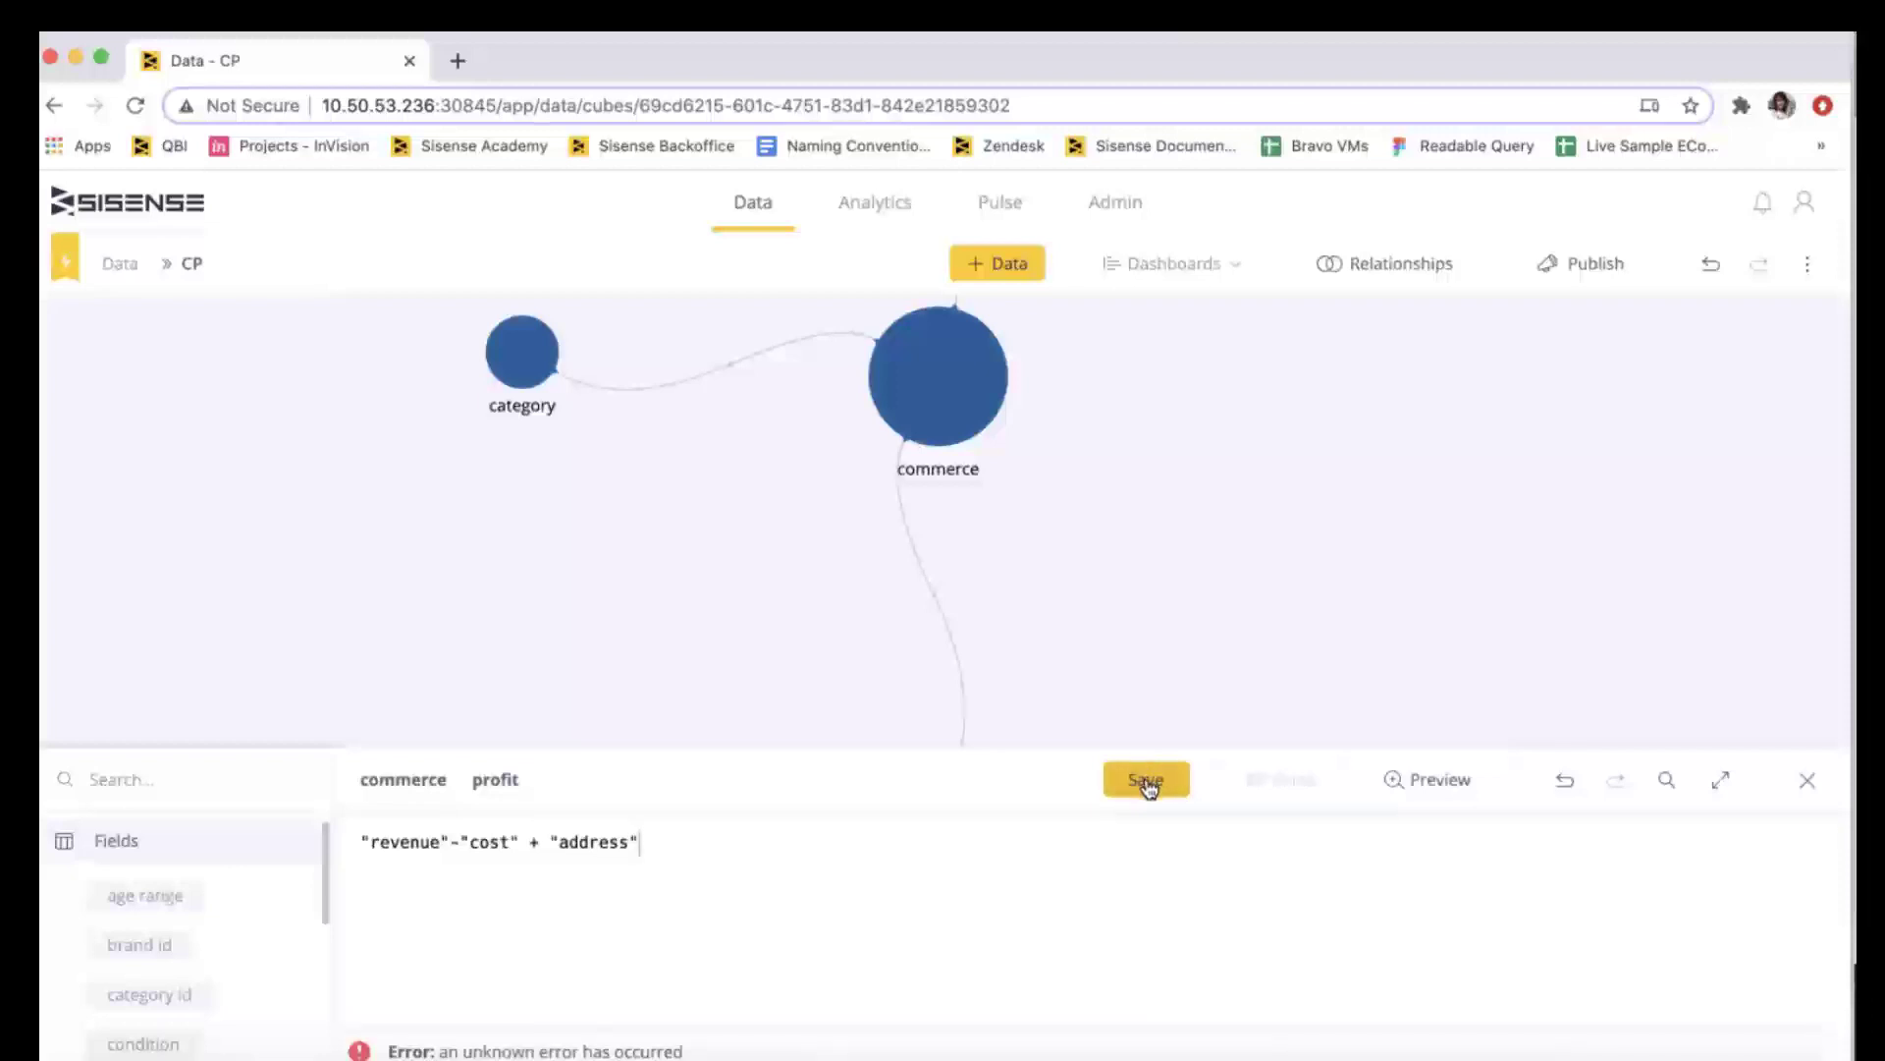
pyautogui.click(1147, 781)
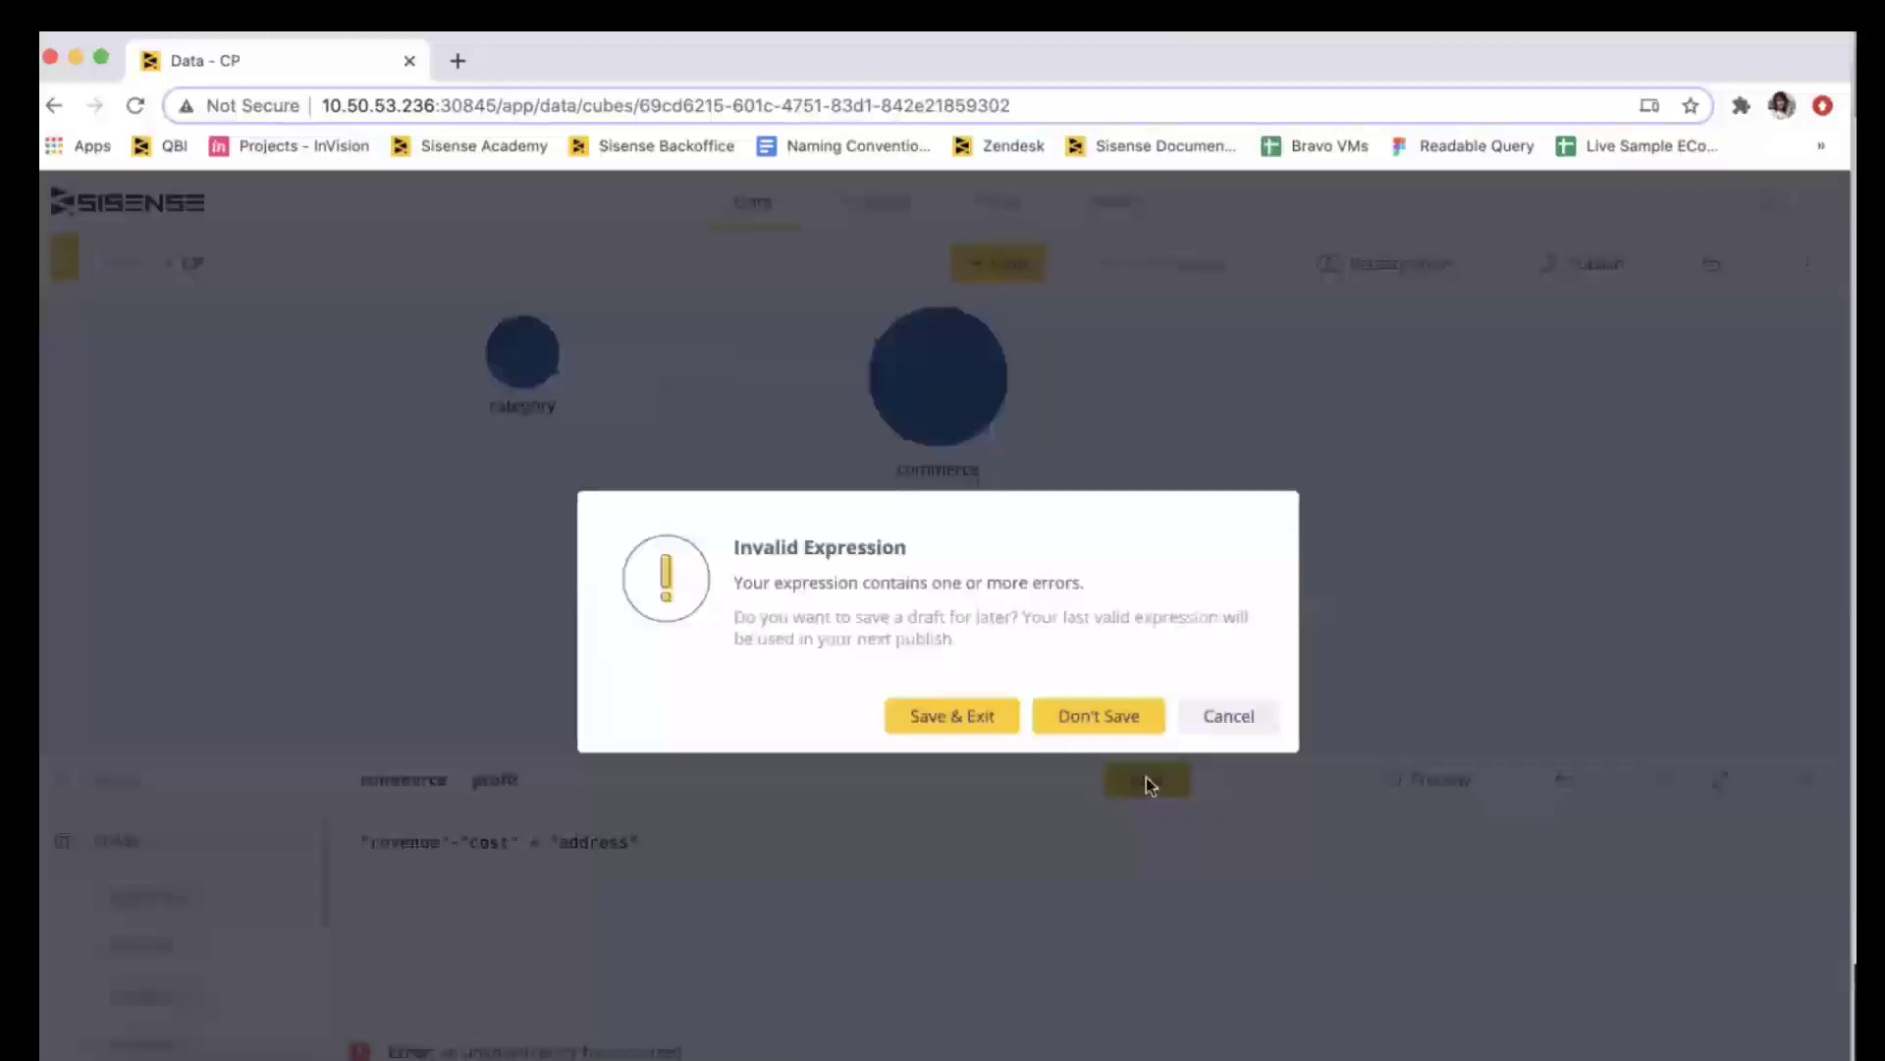
pyautogui.click(950, 717)
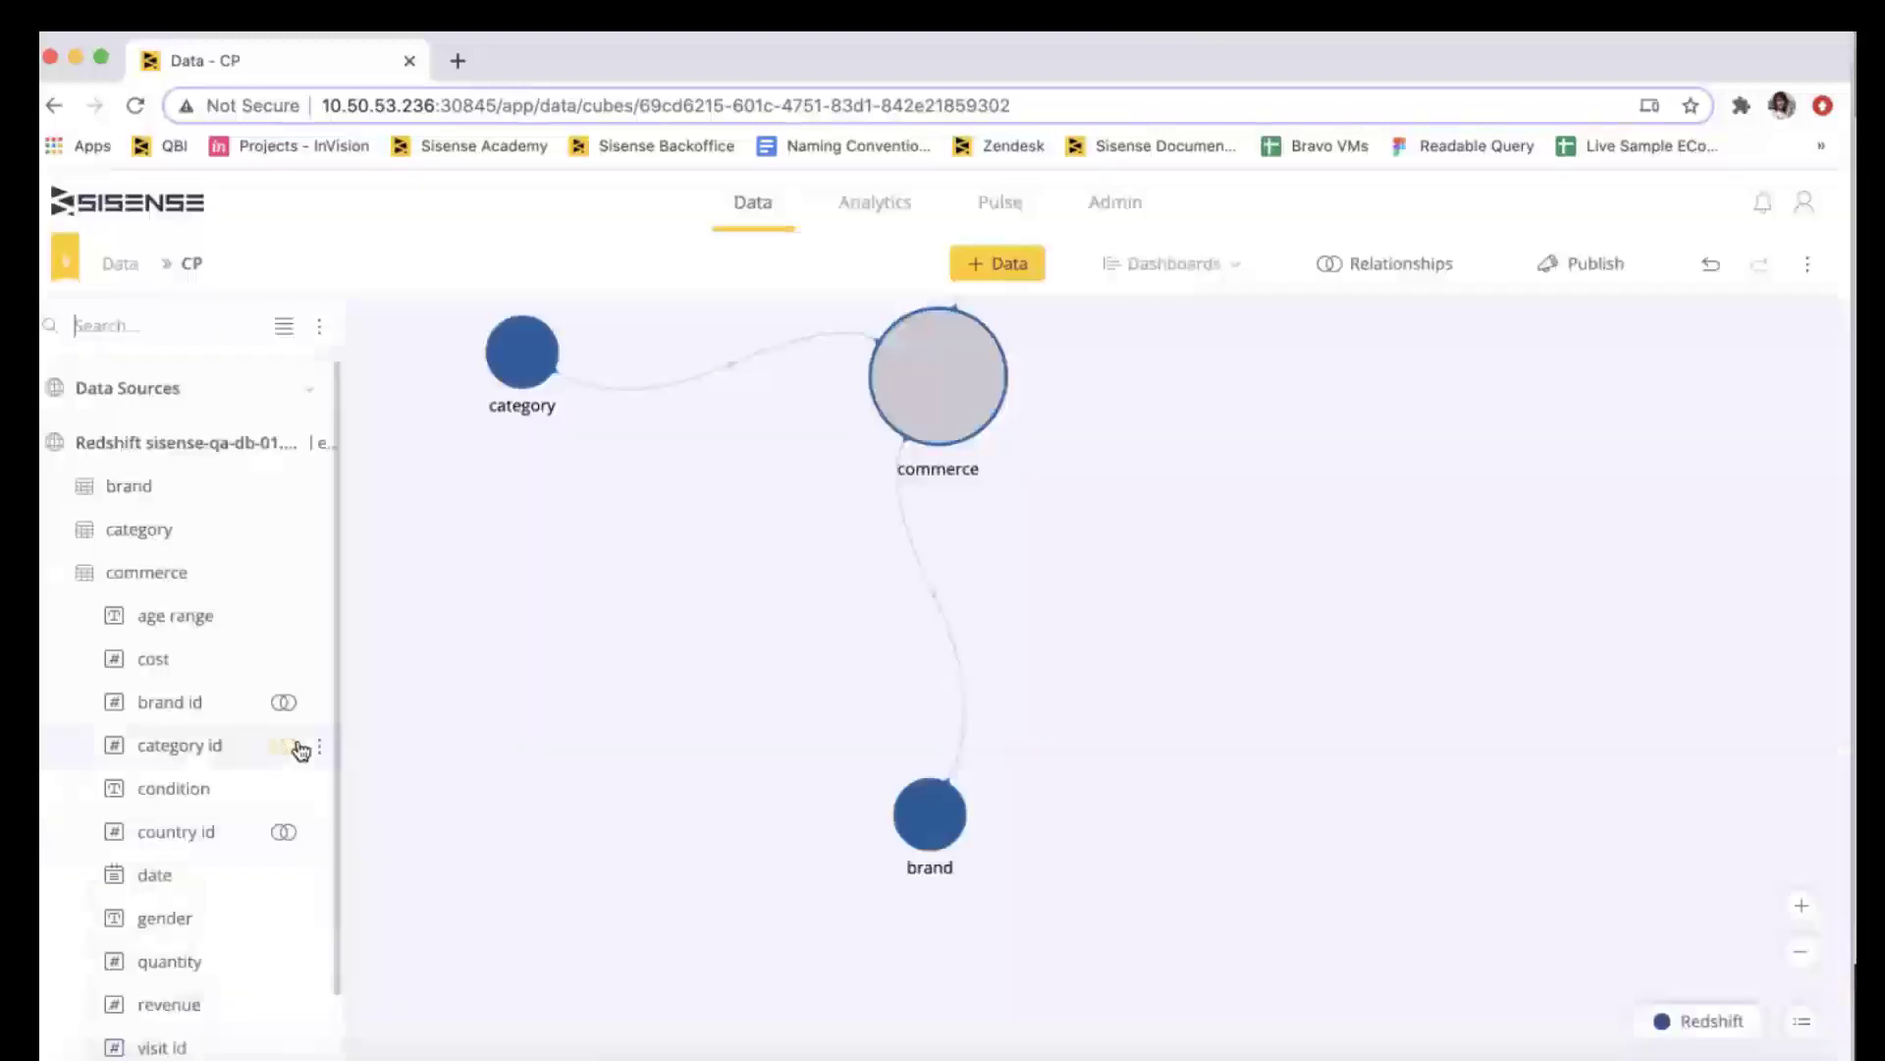
# Create a new dashboard titled CP_new from the CP live data model.
pyautogui.scroll(-2, 300, 750)
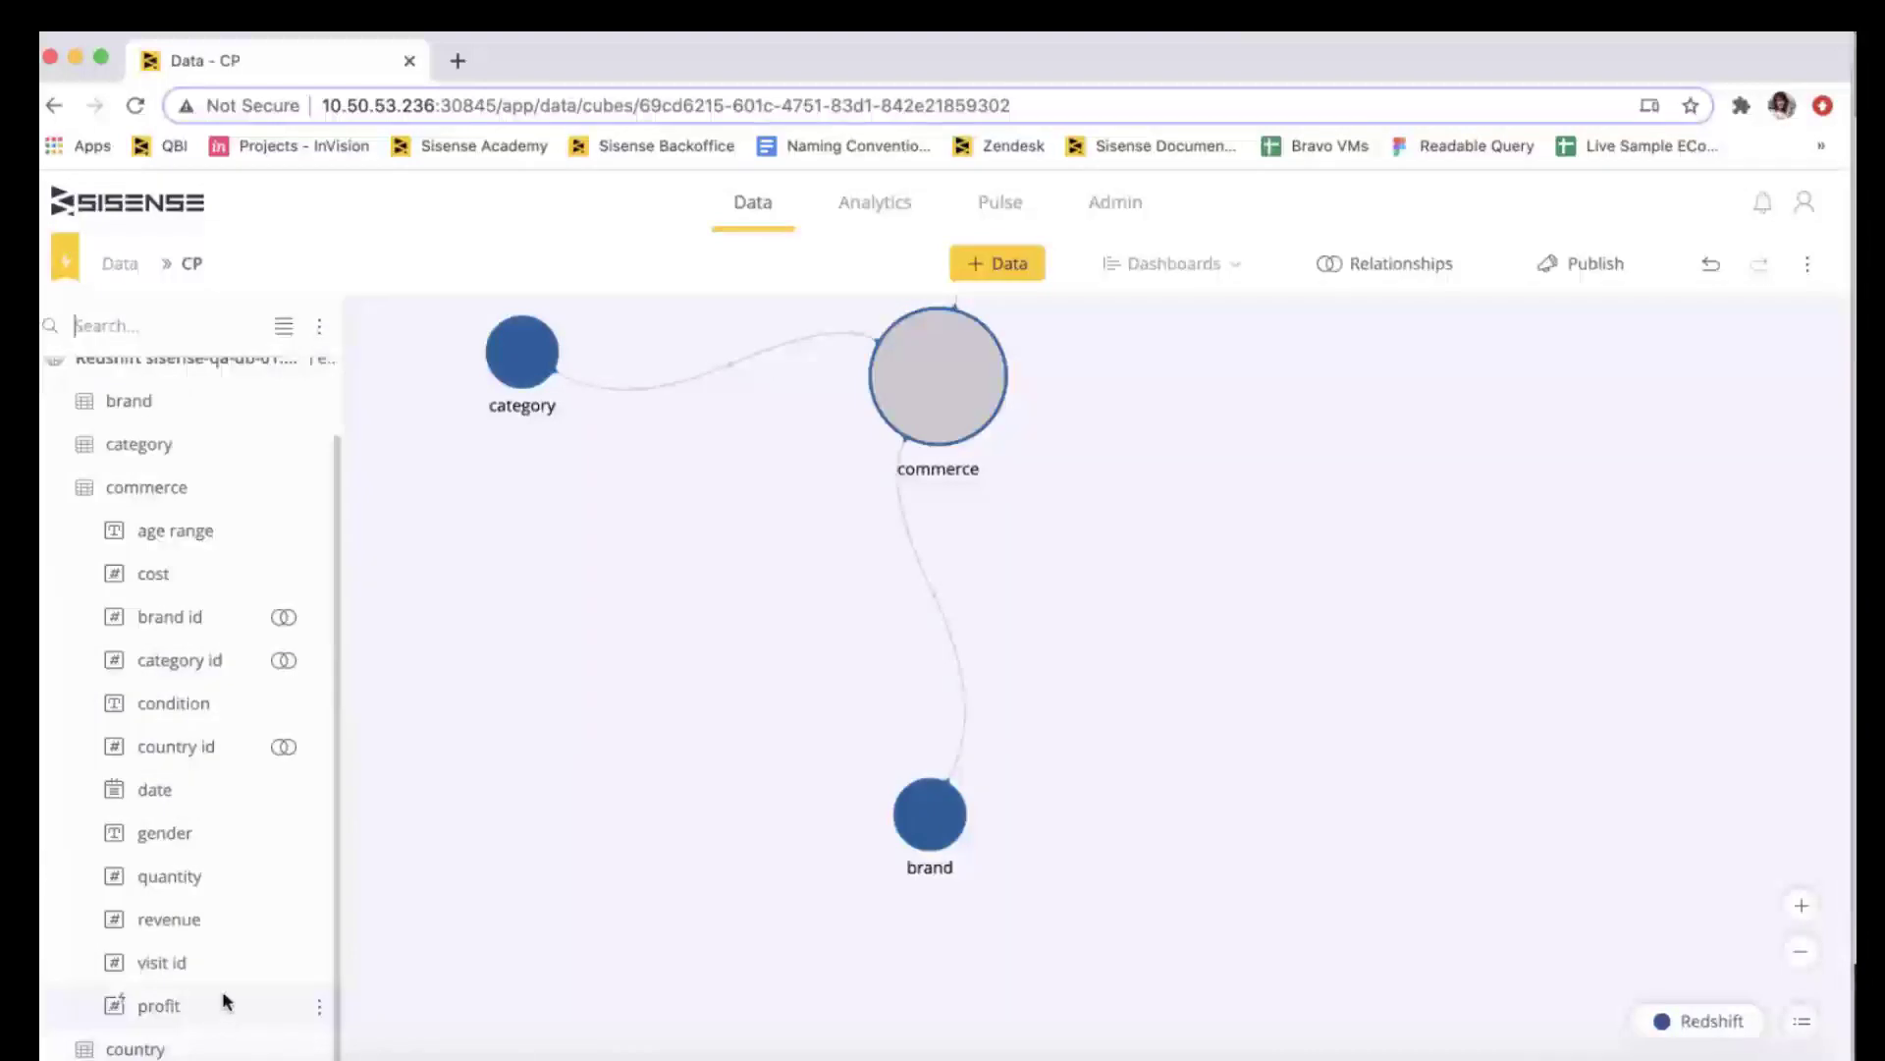
pyautogui.click(1228, 268)
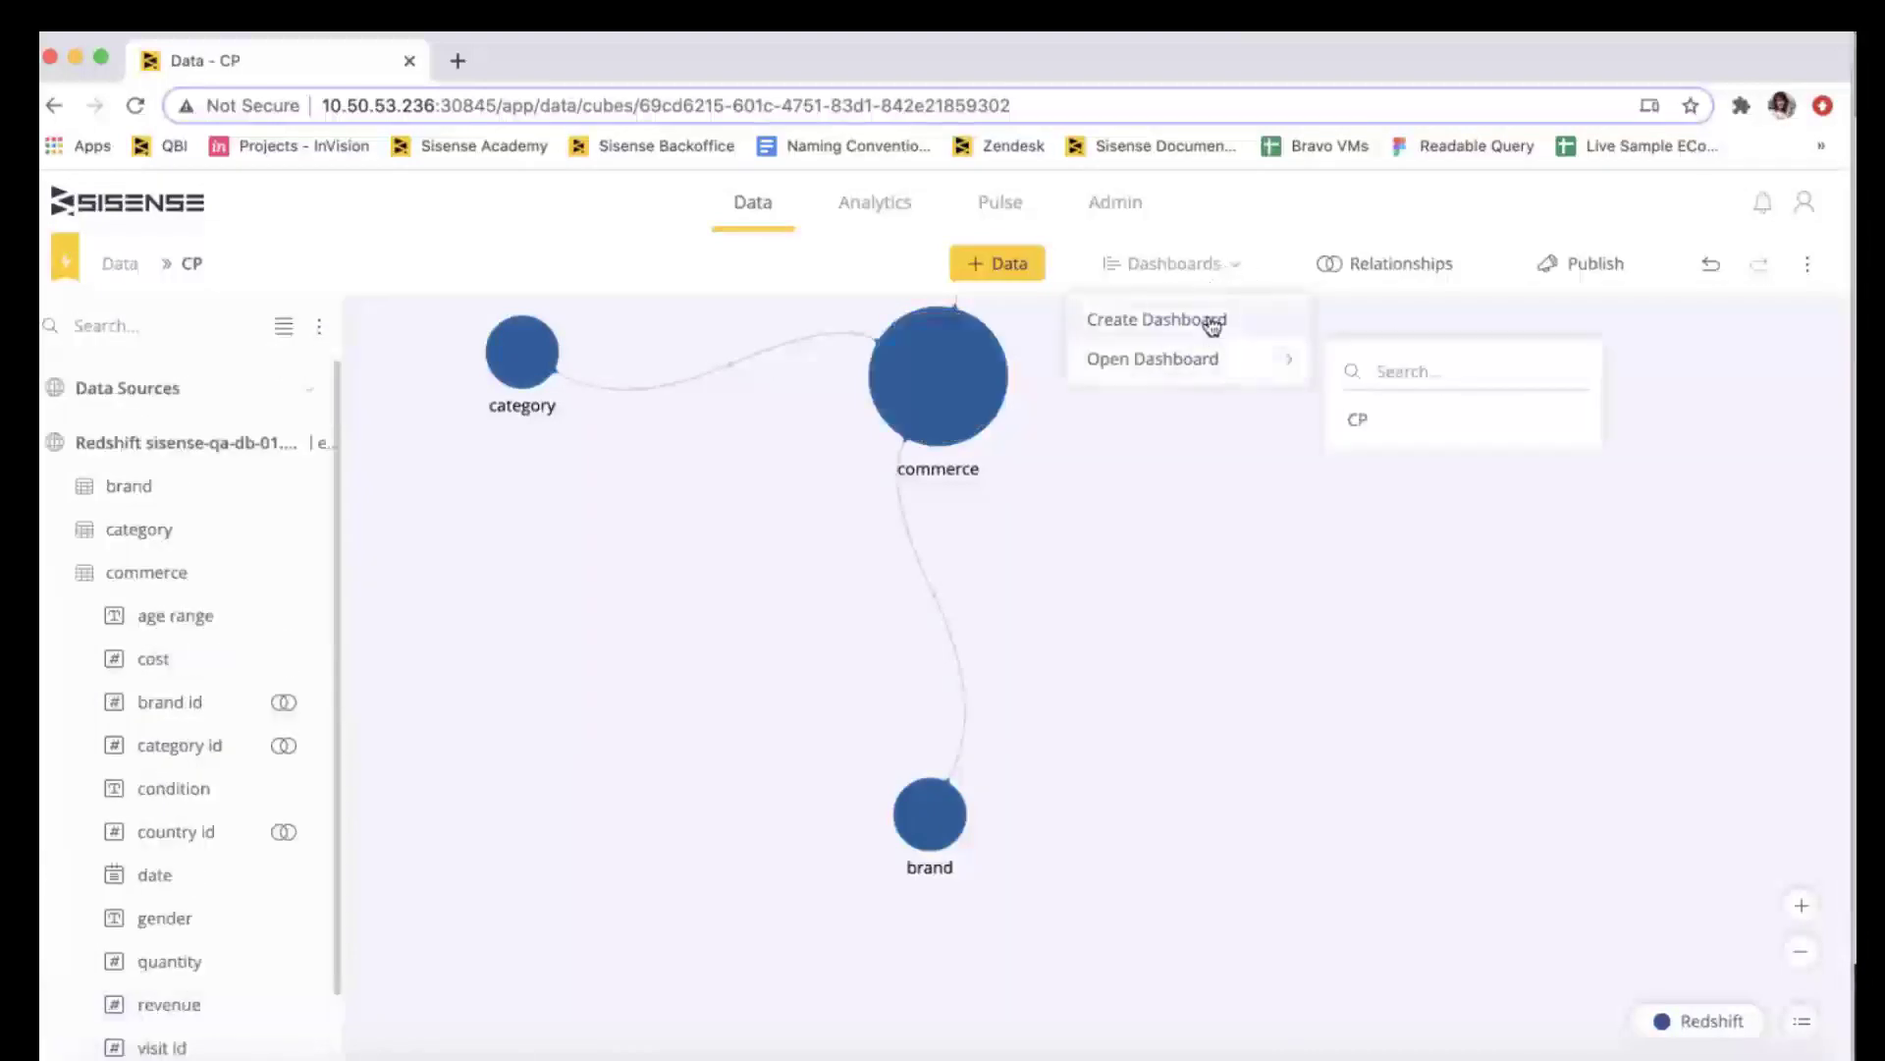
pyautogui.click(1213, 322)
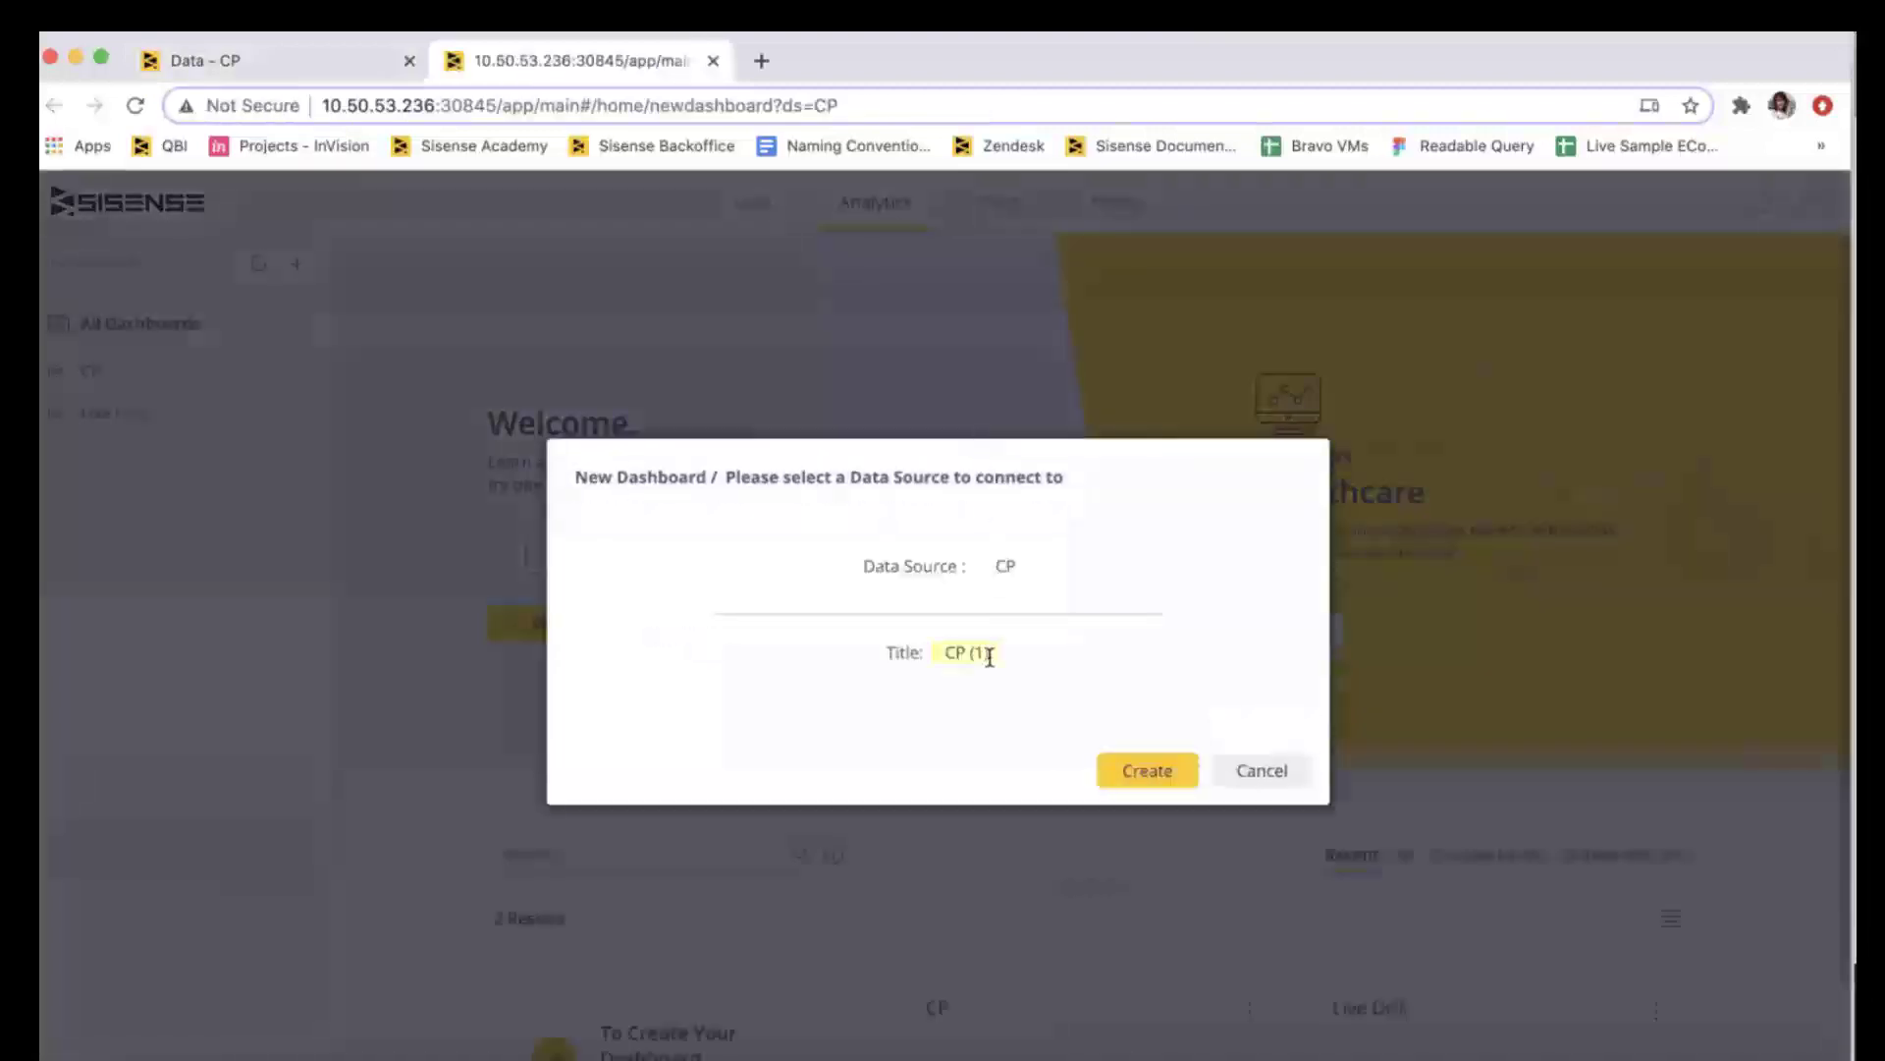
pyautogui.click(992, 651)
pyautogui.write('CP_new')
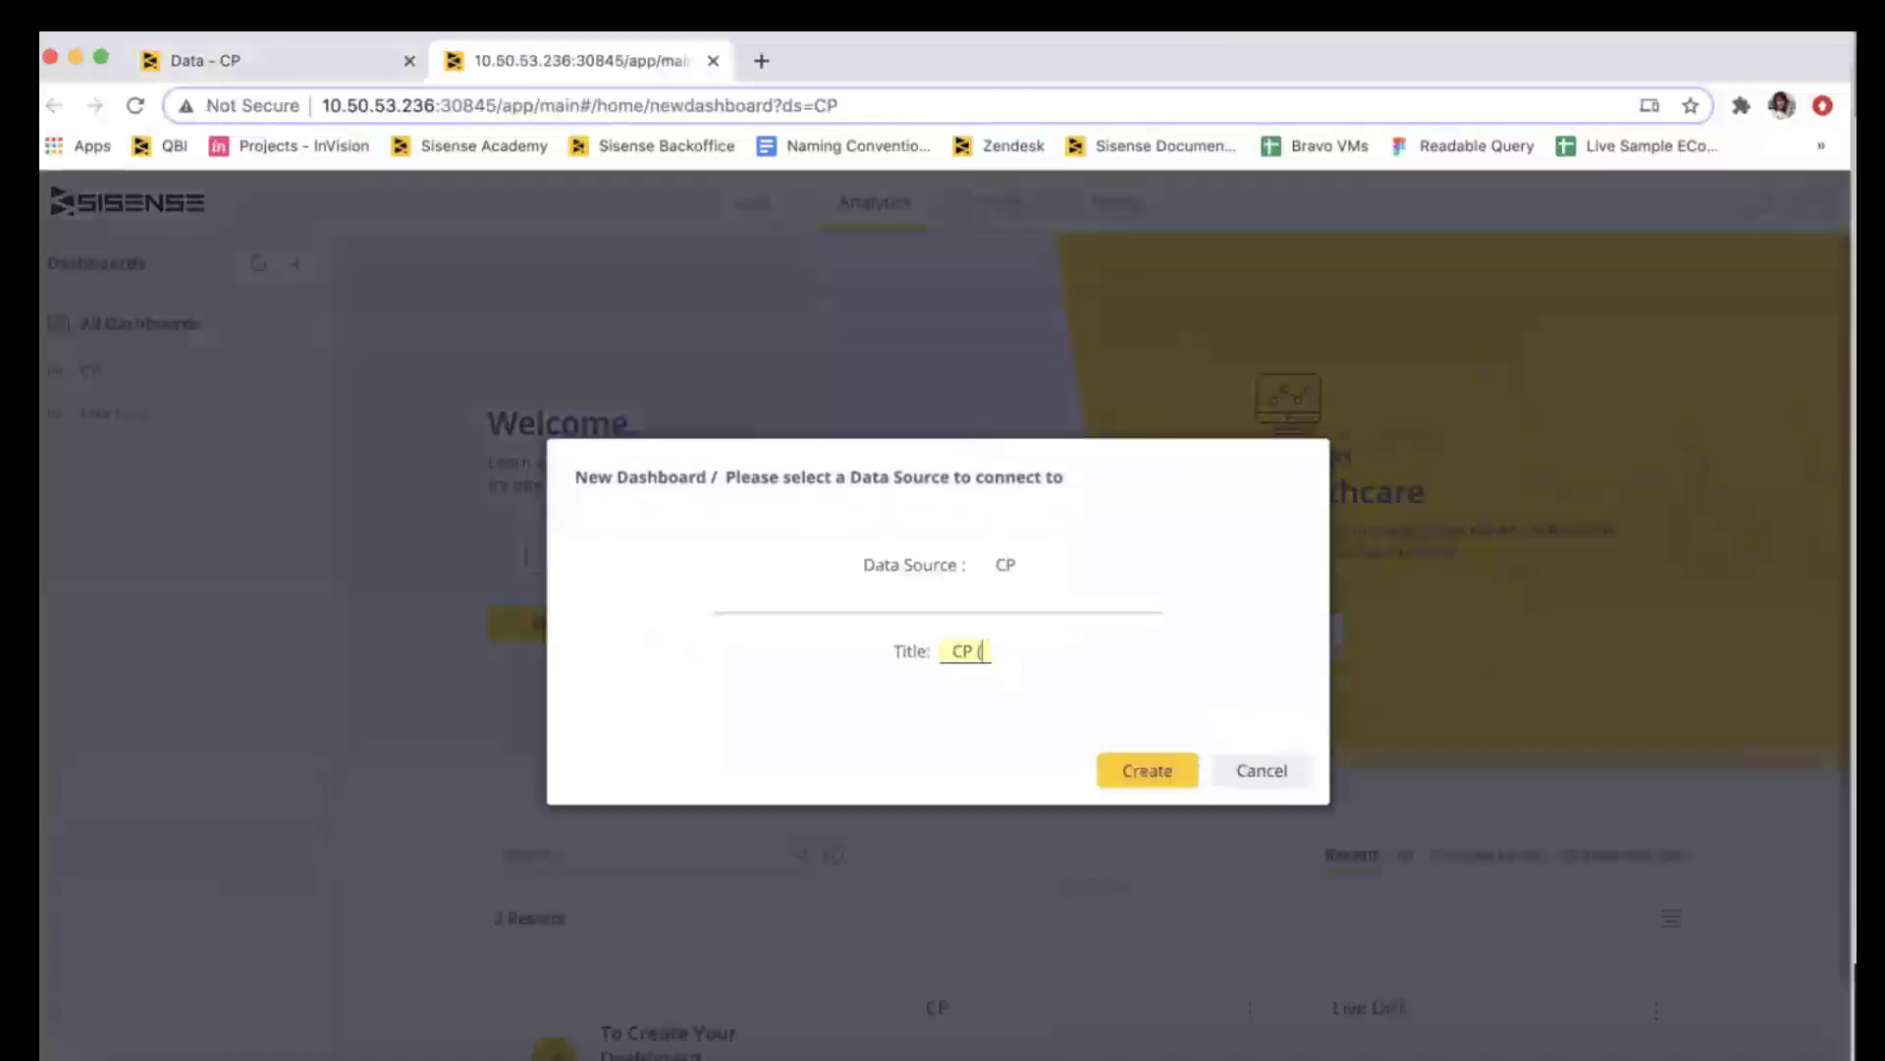
pyautogui.click(1141, 781)
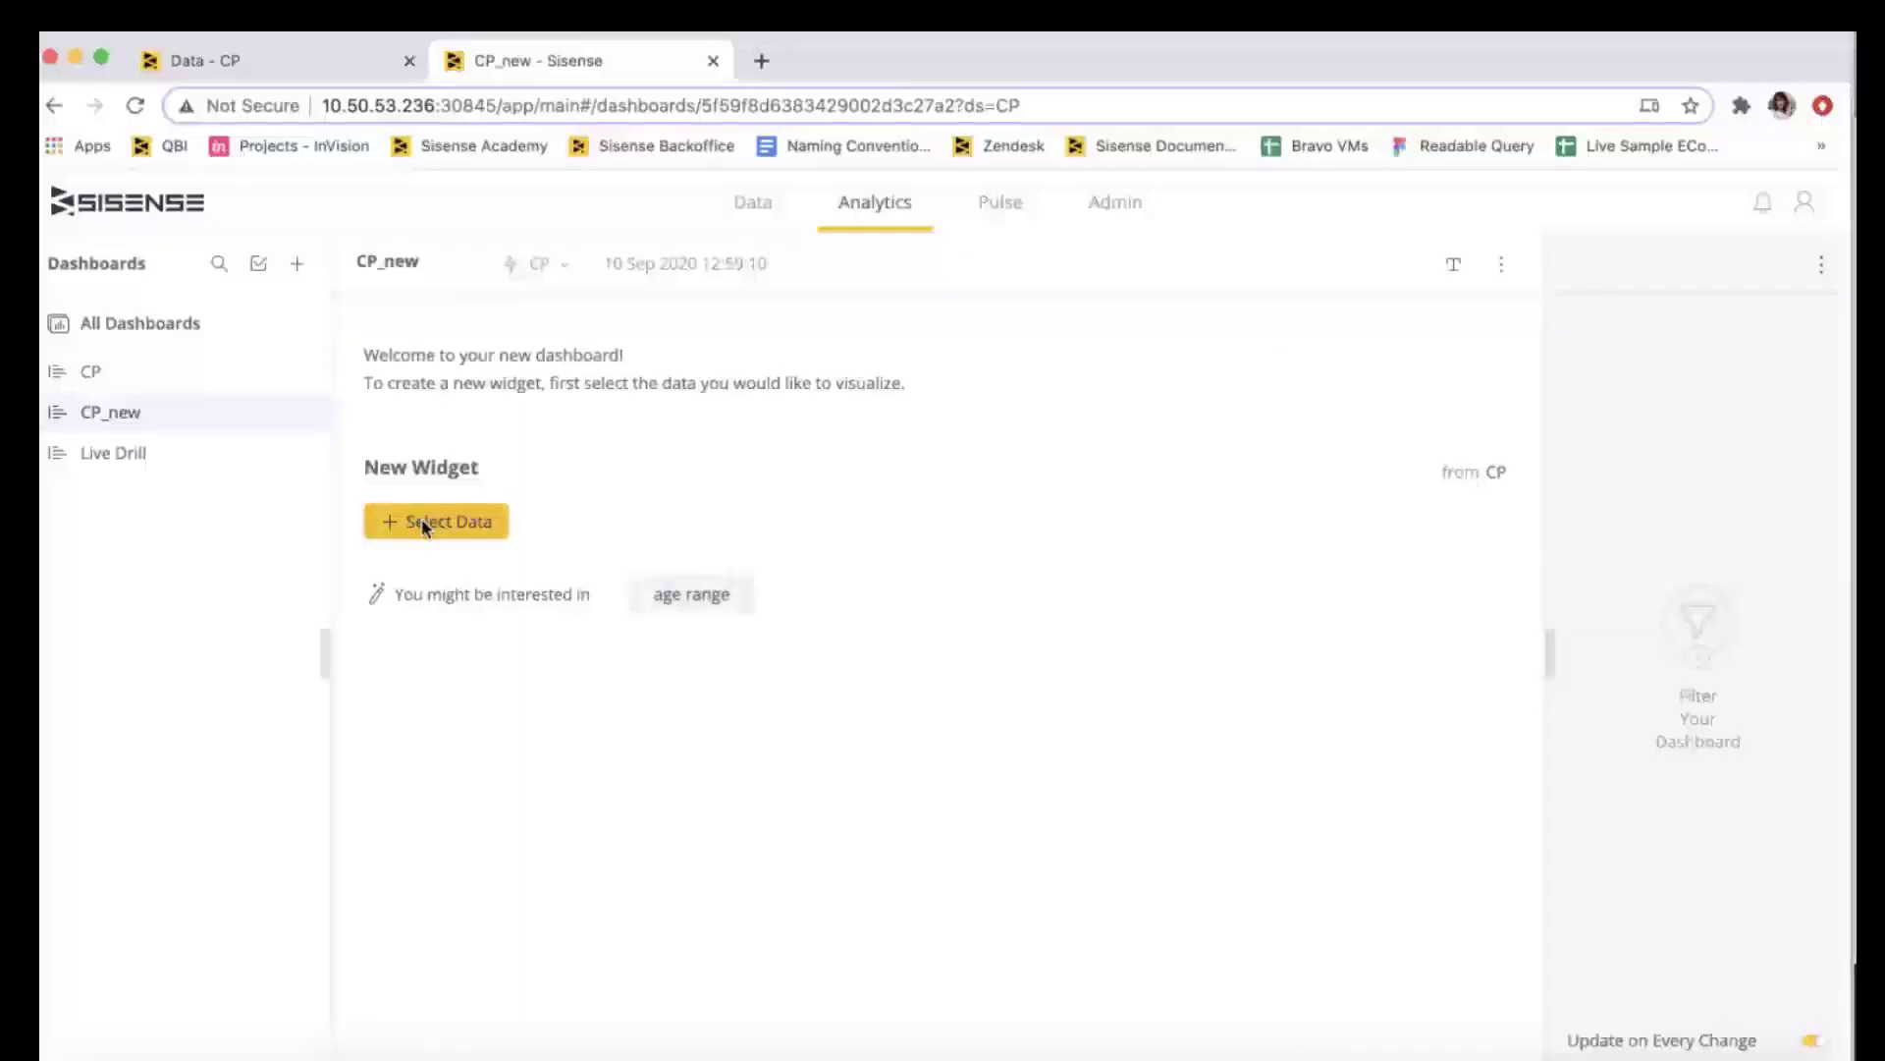
# Start a new widget from the CP fields and preview it with Profit.
pyautogui.click(419, 520)
pyautogui.scroll(-4, 864, 676)
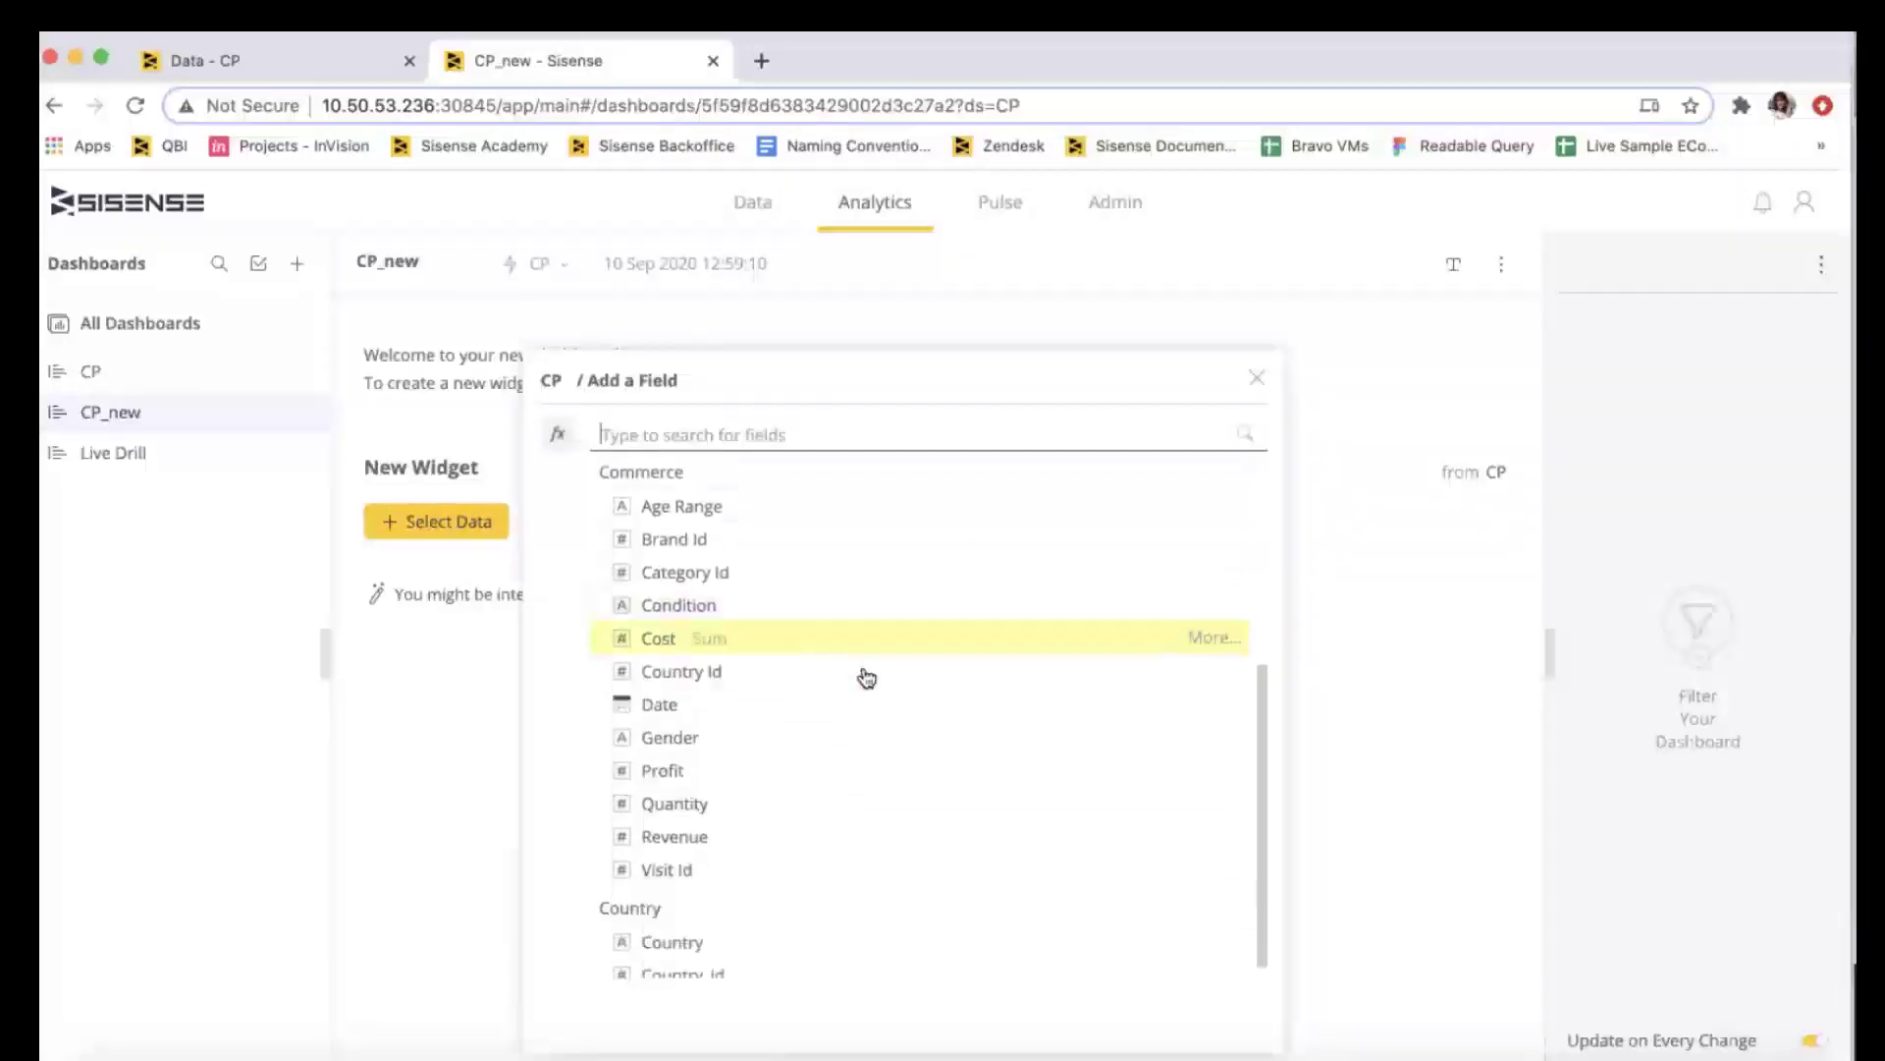
pyautogui.scroll(1, 866, 678)
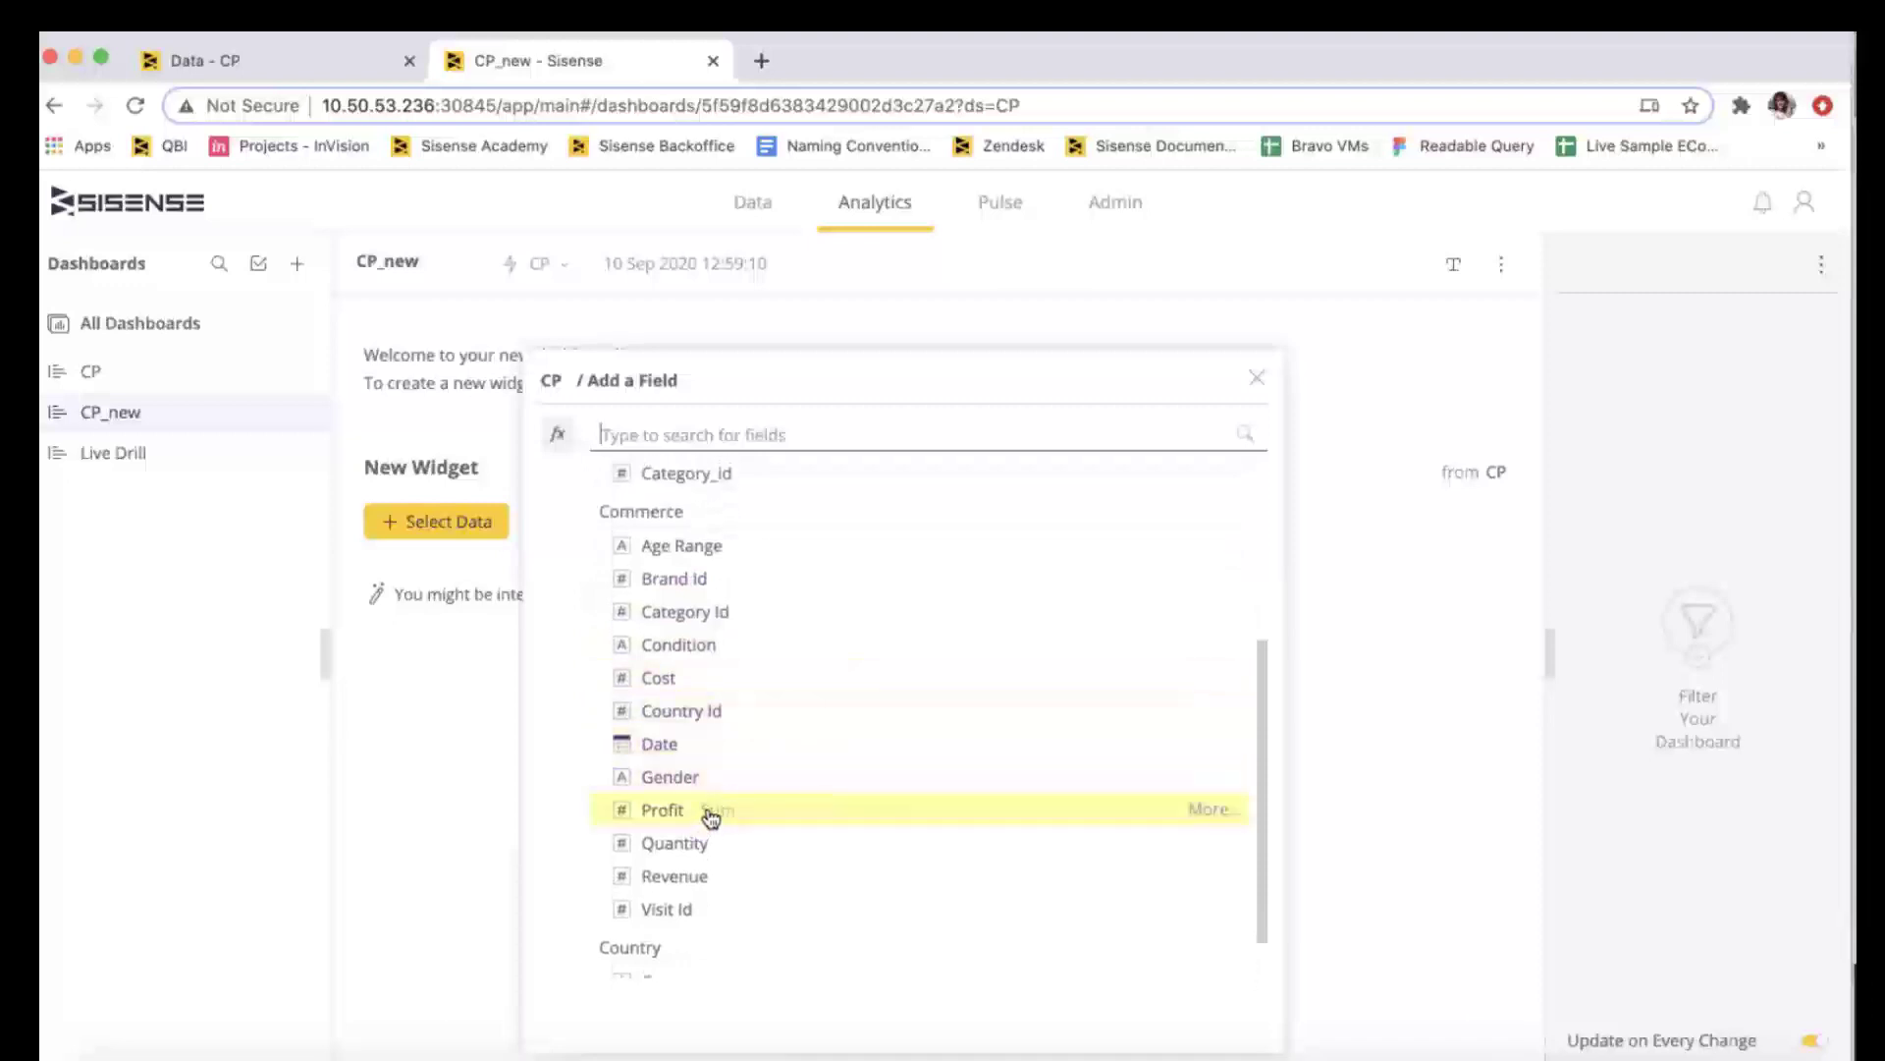
pyautogui.click(754, 813)
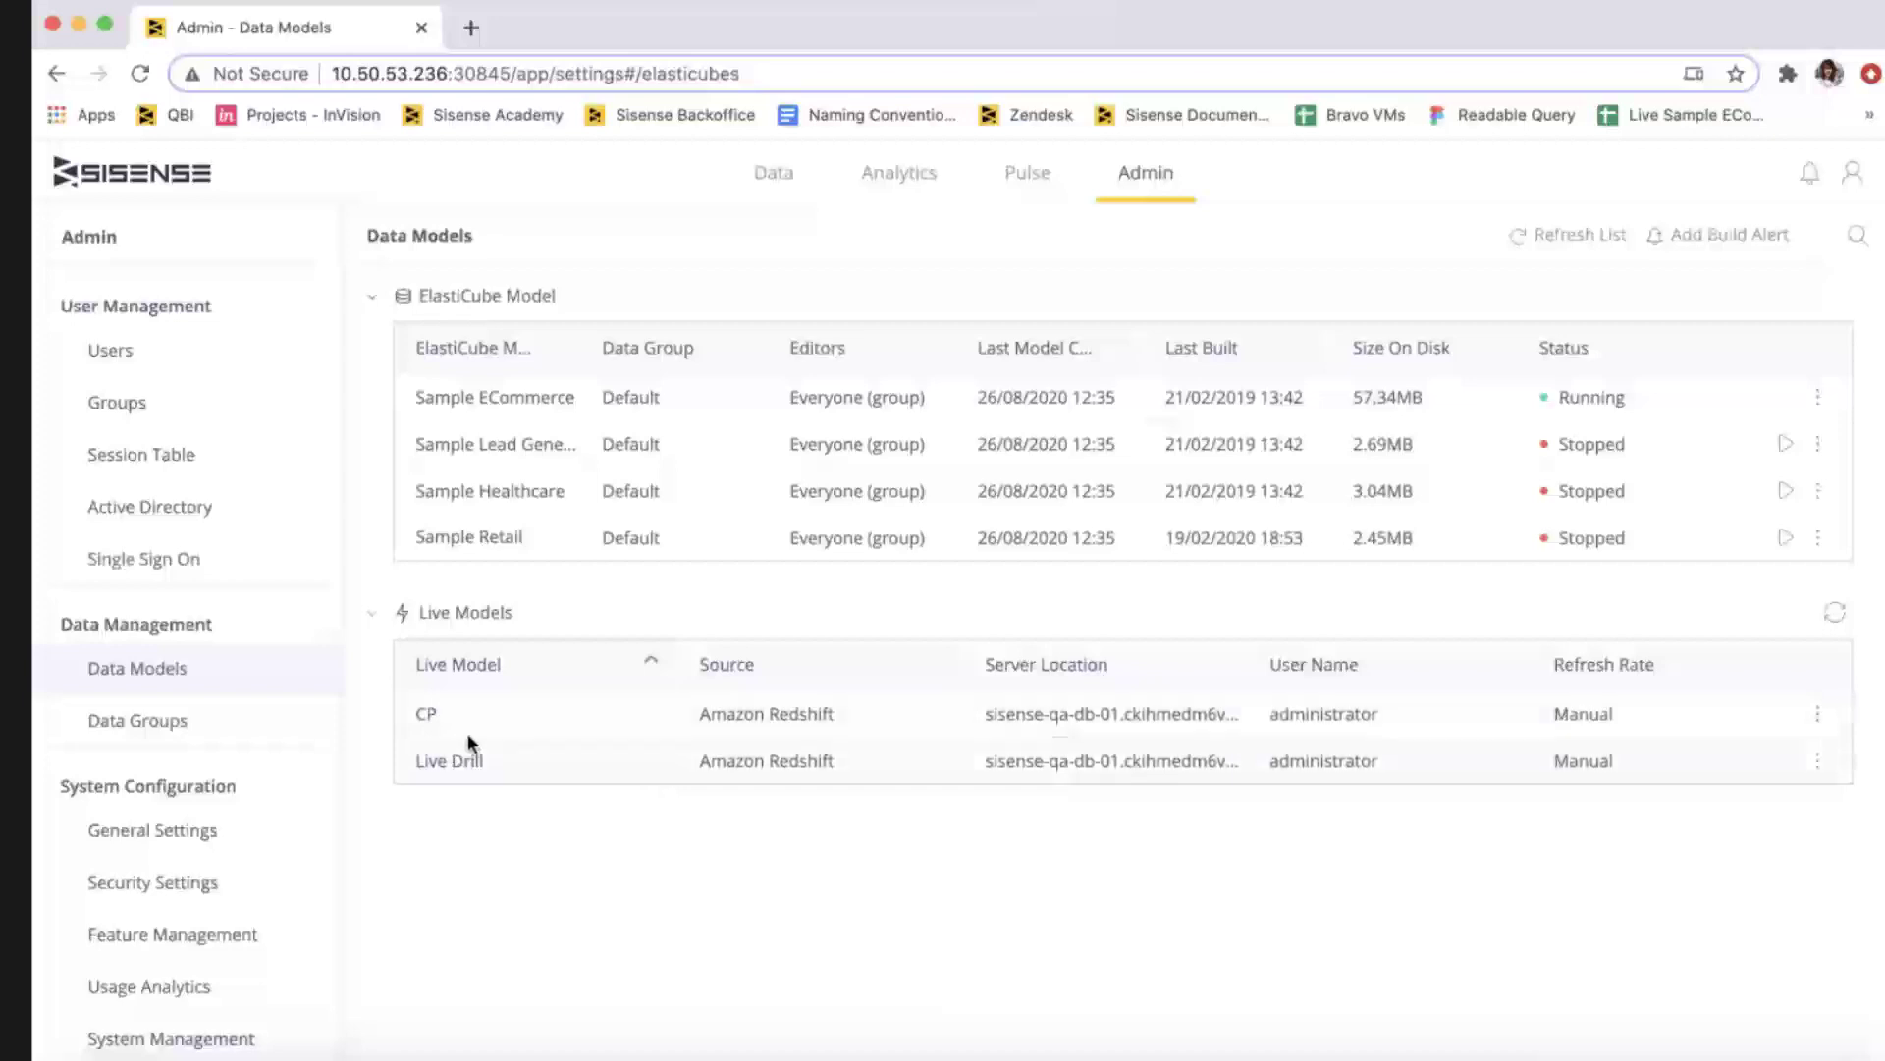
# Add a CP hierarchy with Age Range as the first level and Gender beneath it.
pyautogui.click(1817, 715)
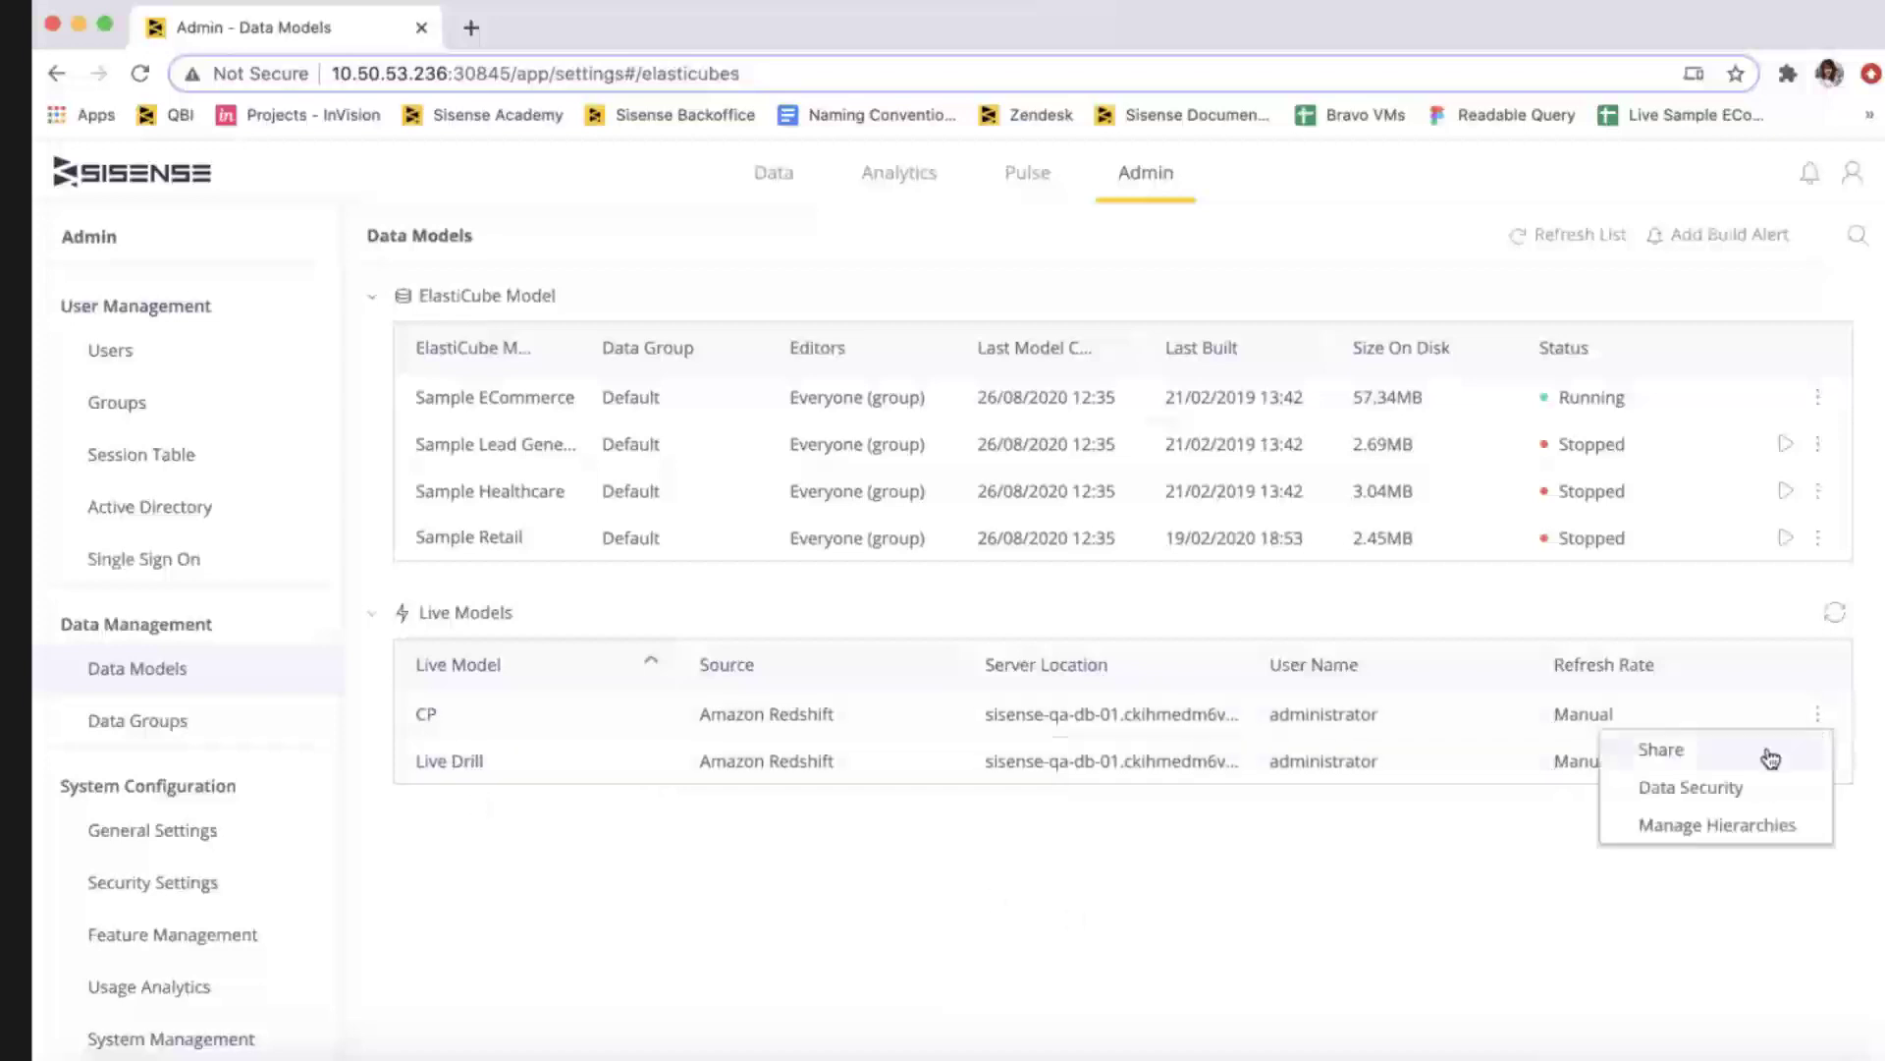
pyautogui.click(1708, 830)
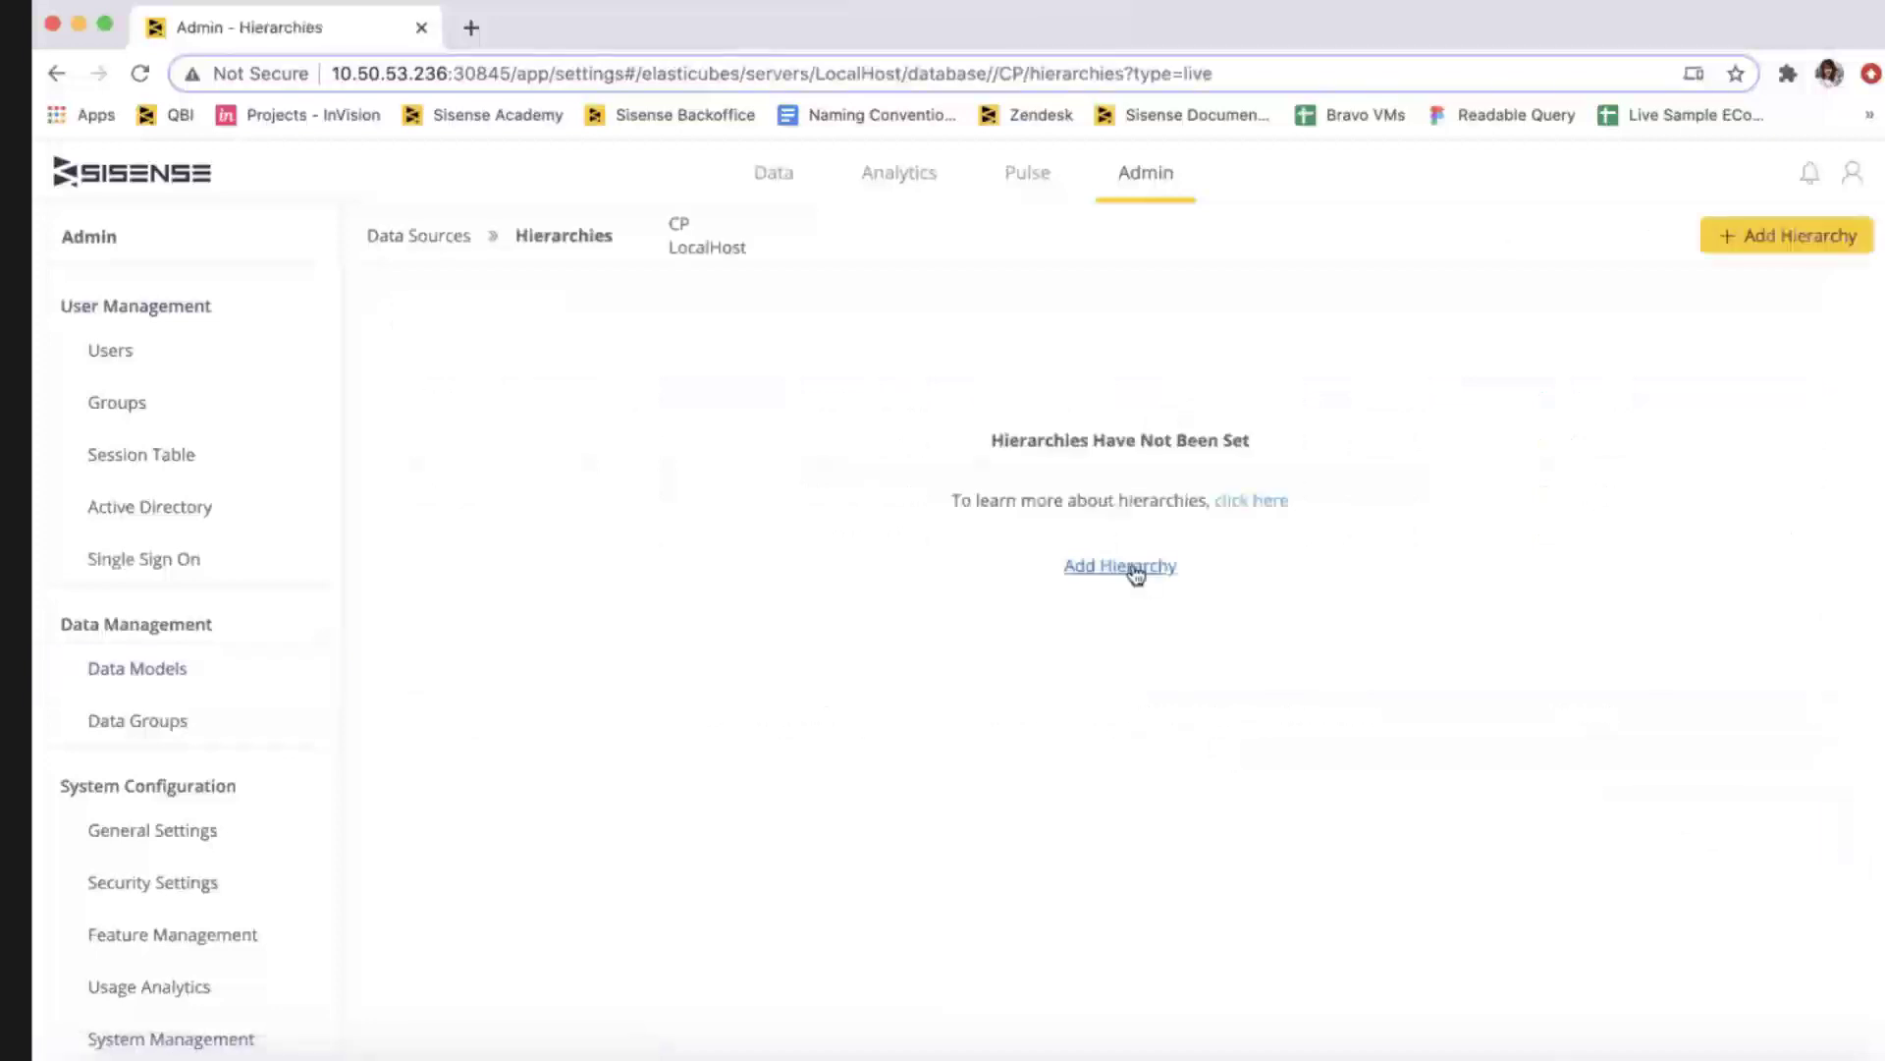
pyautogui.click(1136, 575)
pyautogui.scroll(-2, 1282, 582)
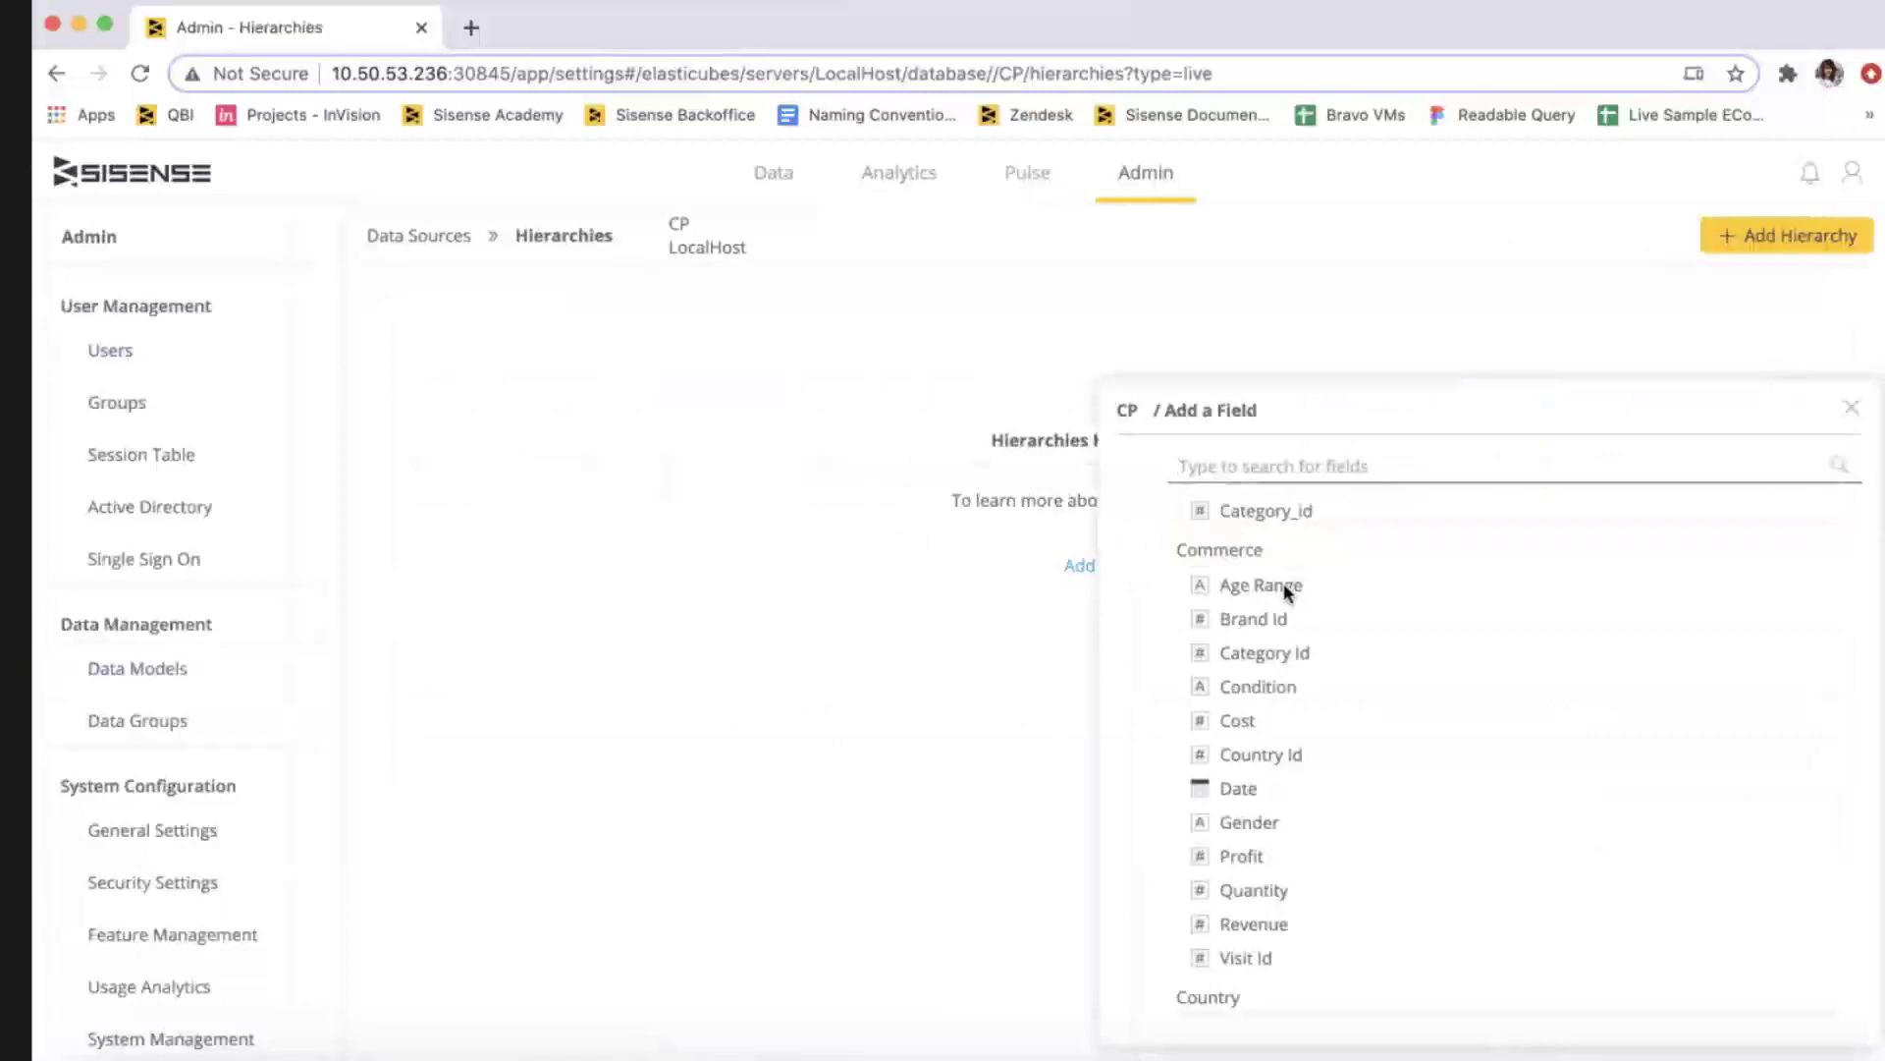
pyautogui.click(1260, 585)
pyautogui.click(617, 374)
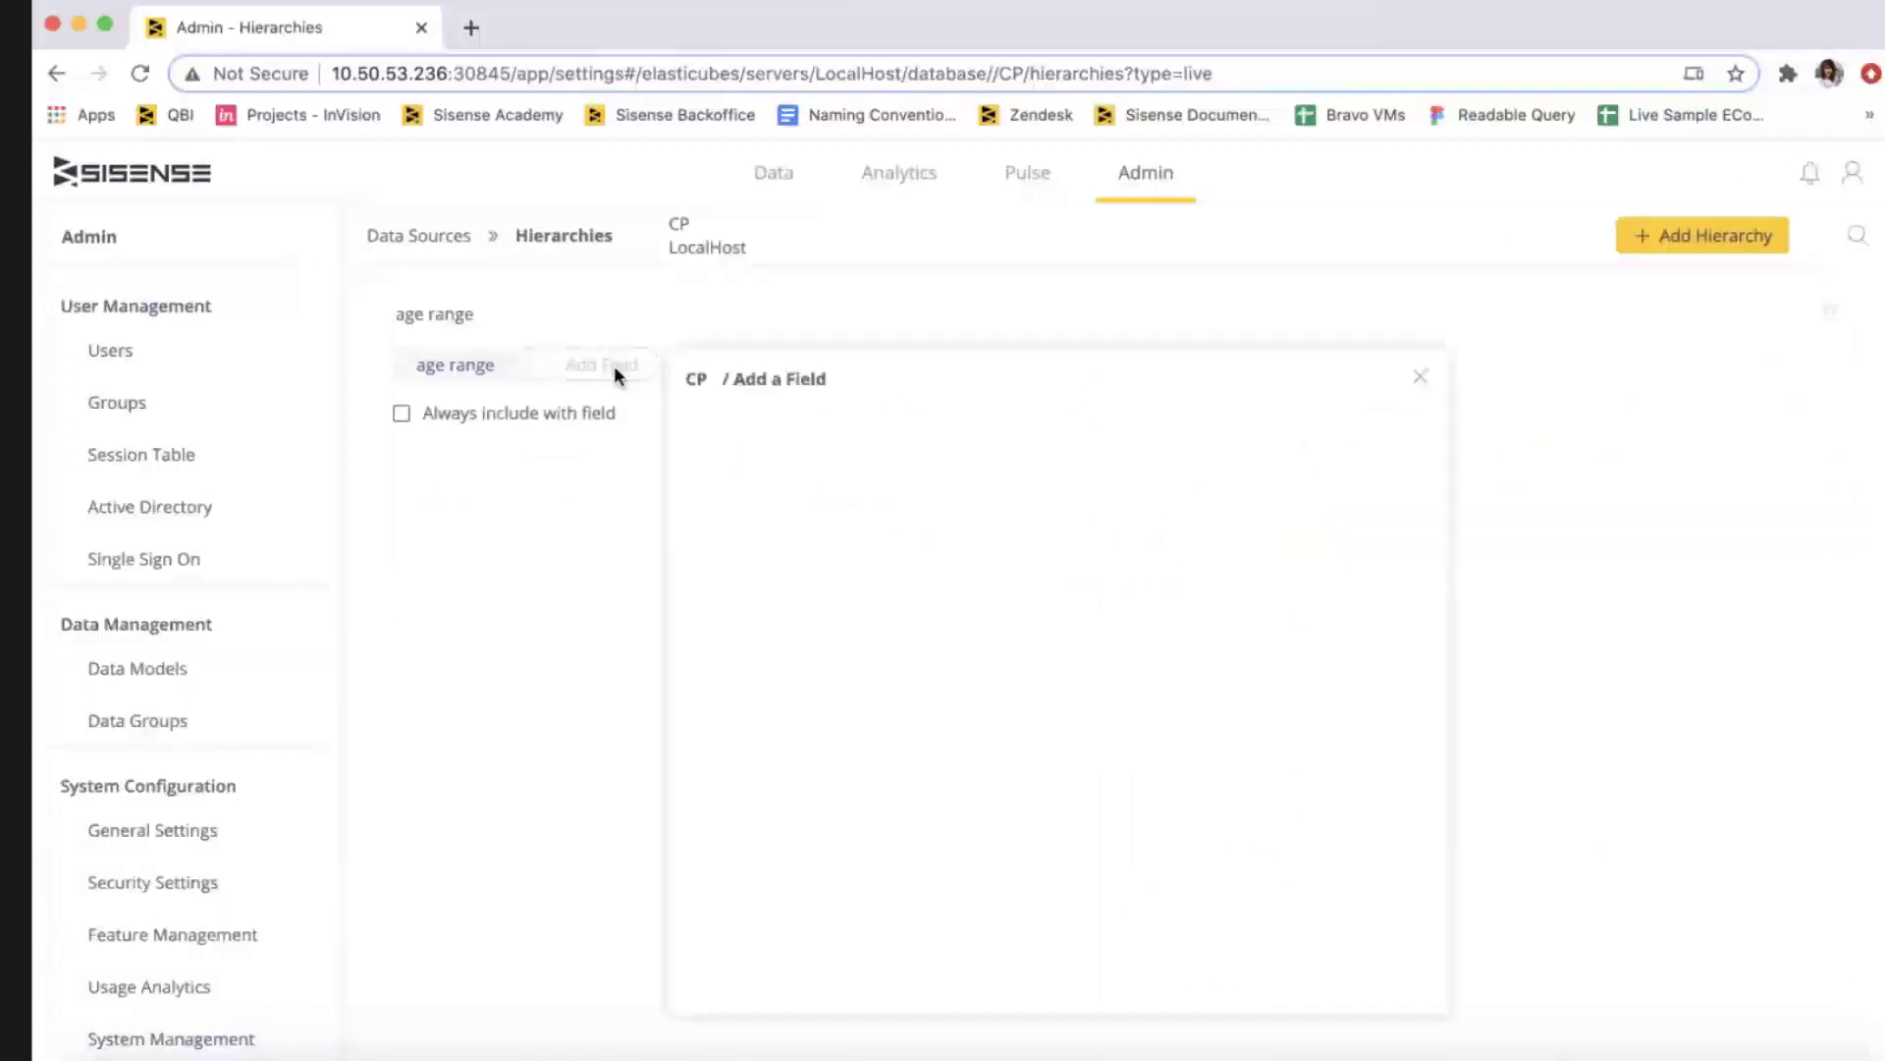
pyautogui.scroll(-2, 1092, 699)
pyautogui.click(899, 812)
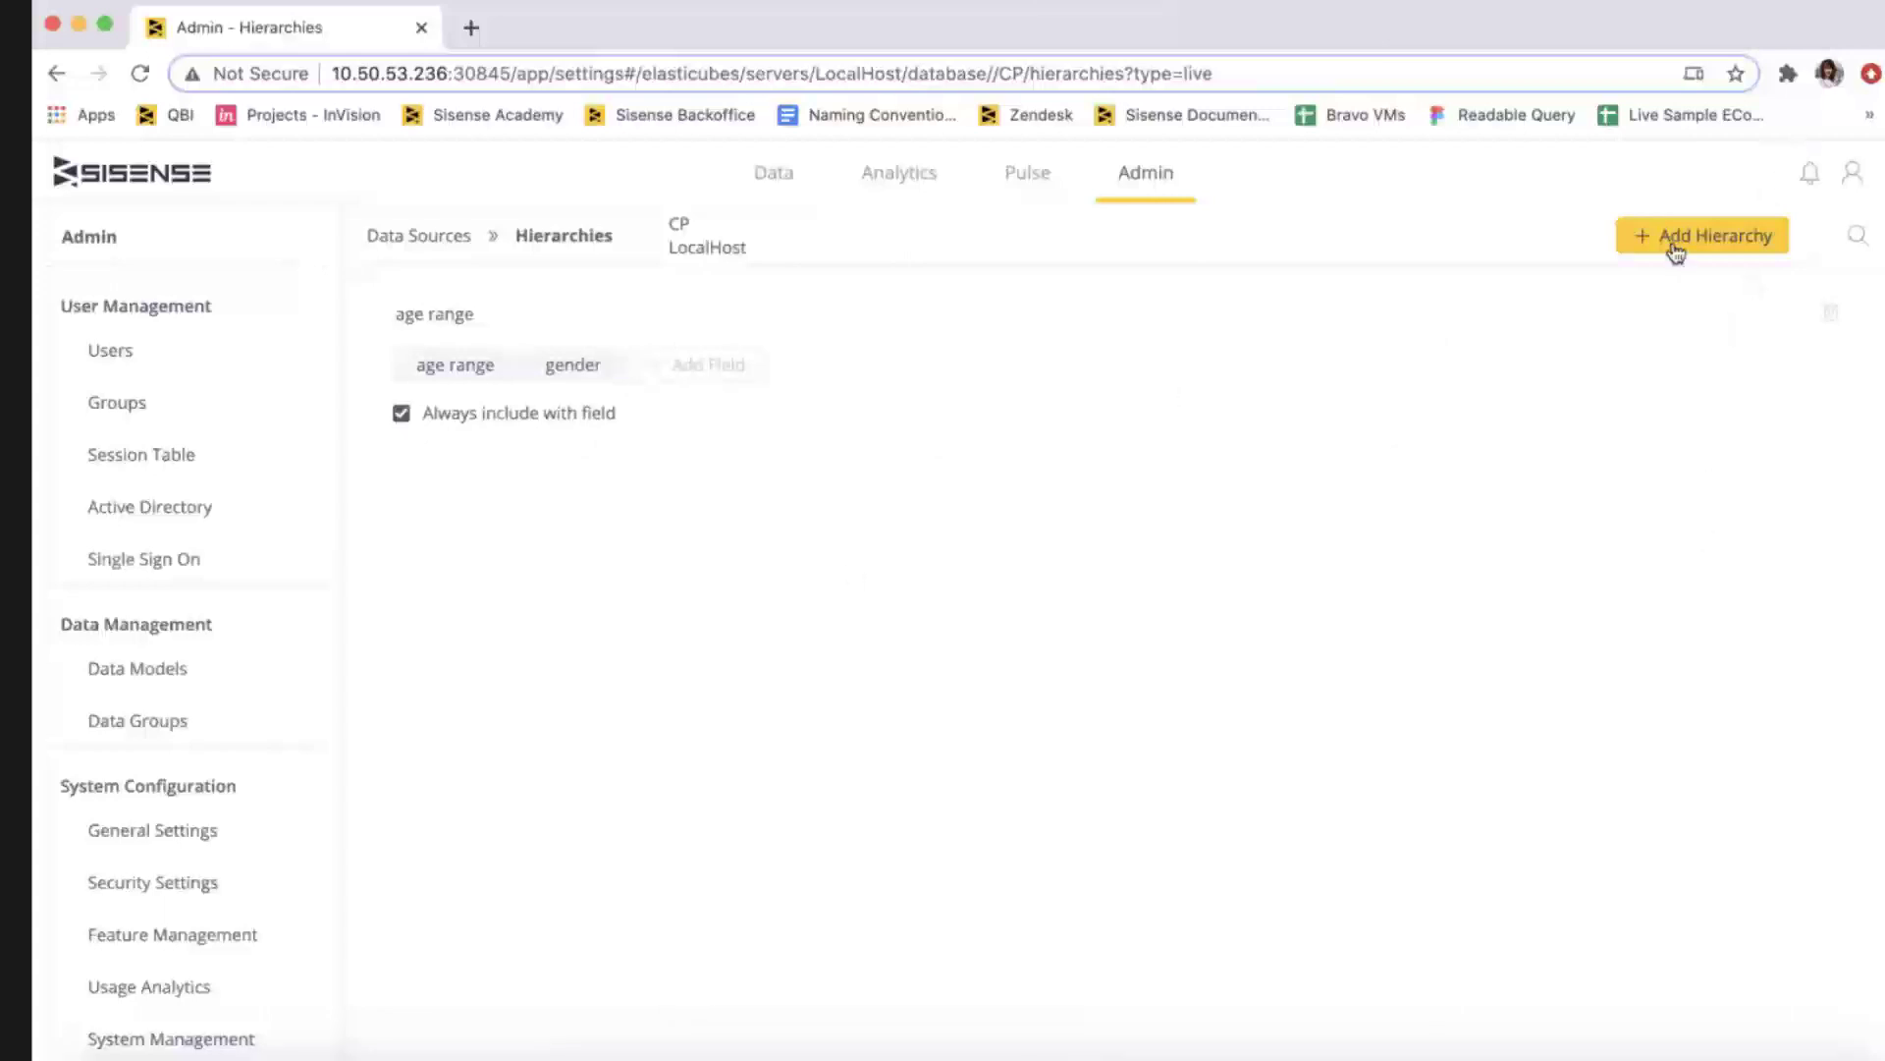
# Add a second hierarchy with Category drilling down into Condition.
pyautogui.click(1672, 245)
pyautogui.click(1039, 478)
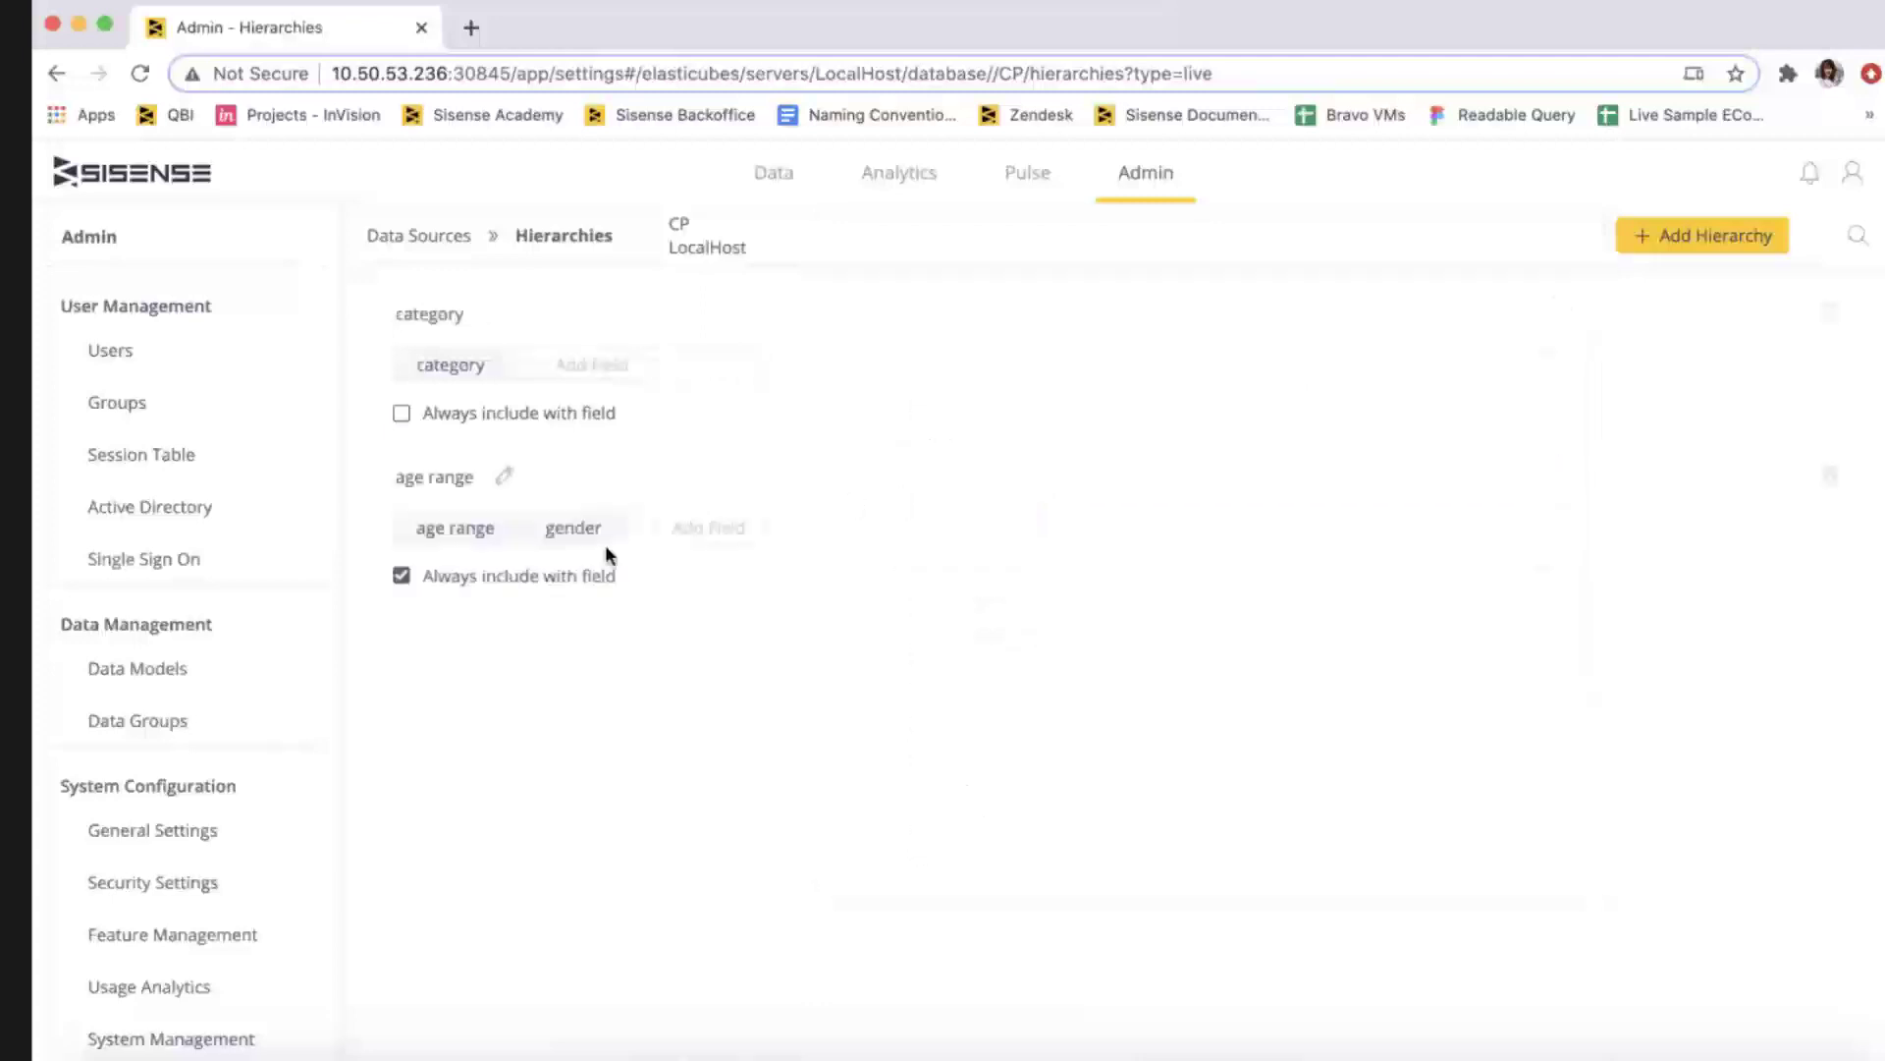
pyautogui.click(572, 365)
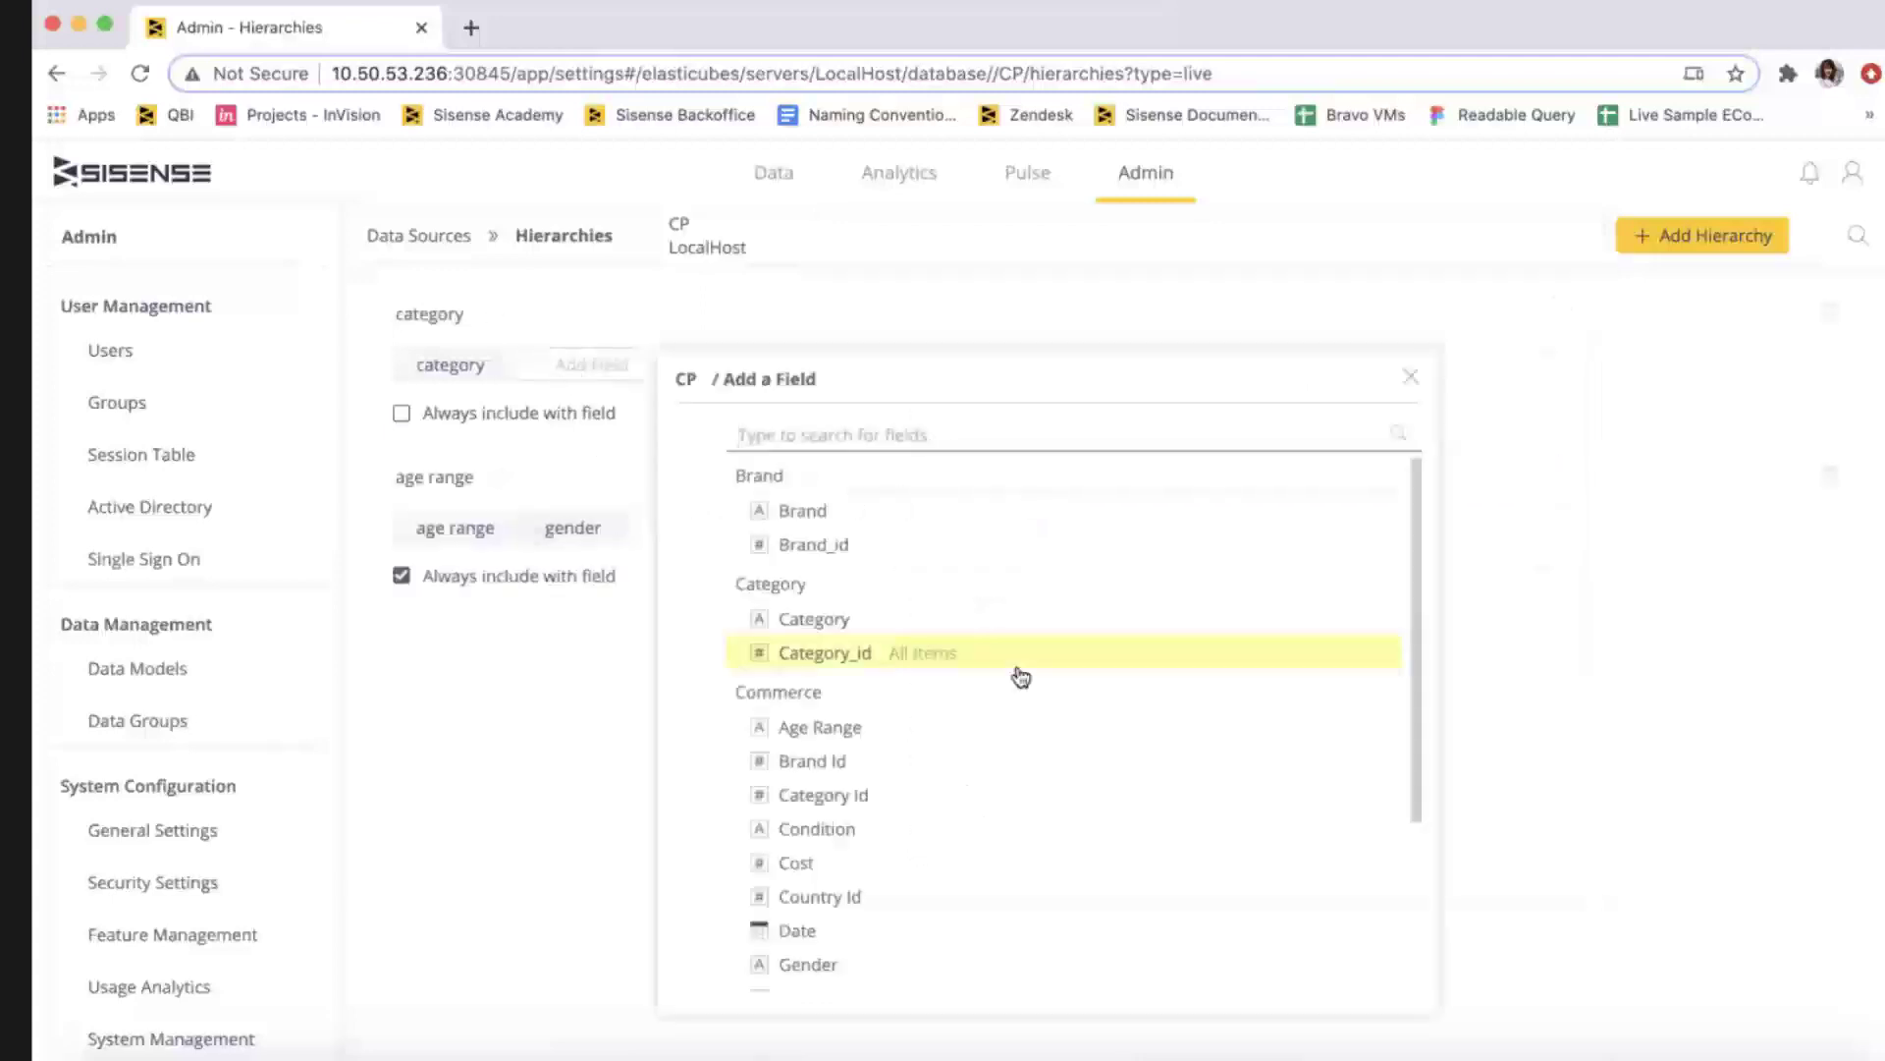
pyautogui.click(863, 752)
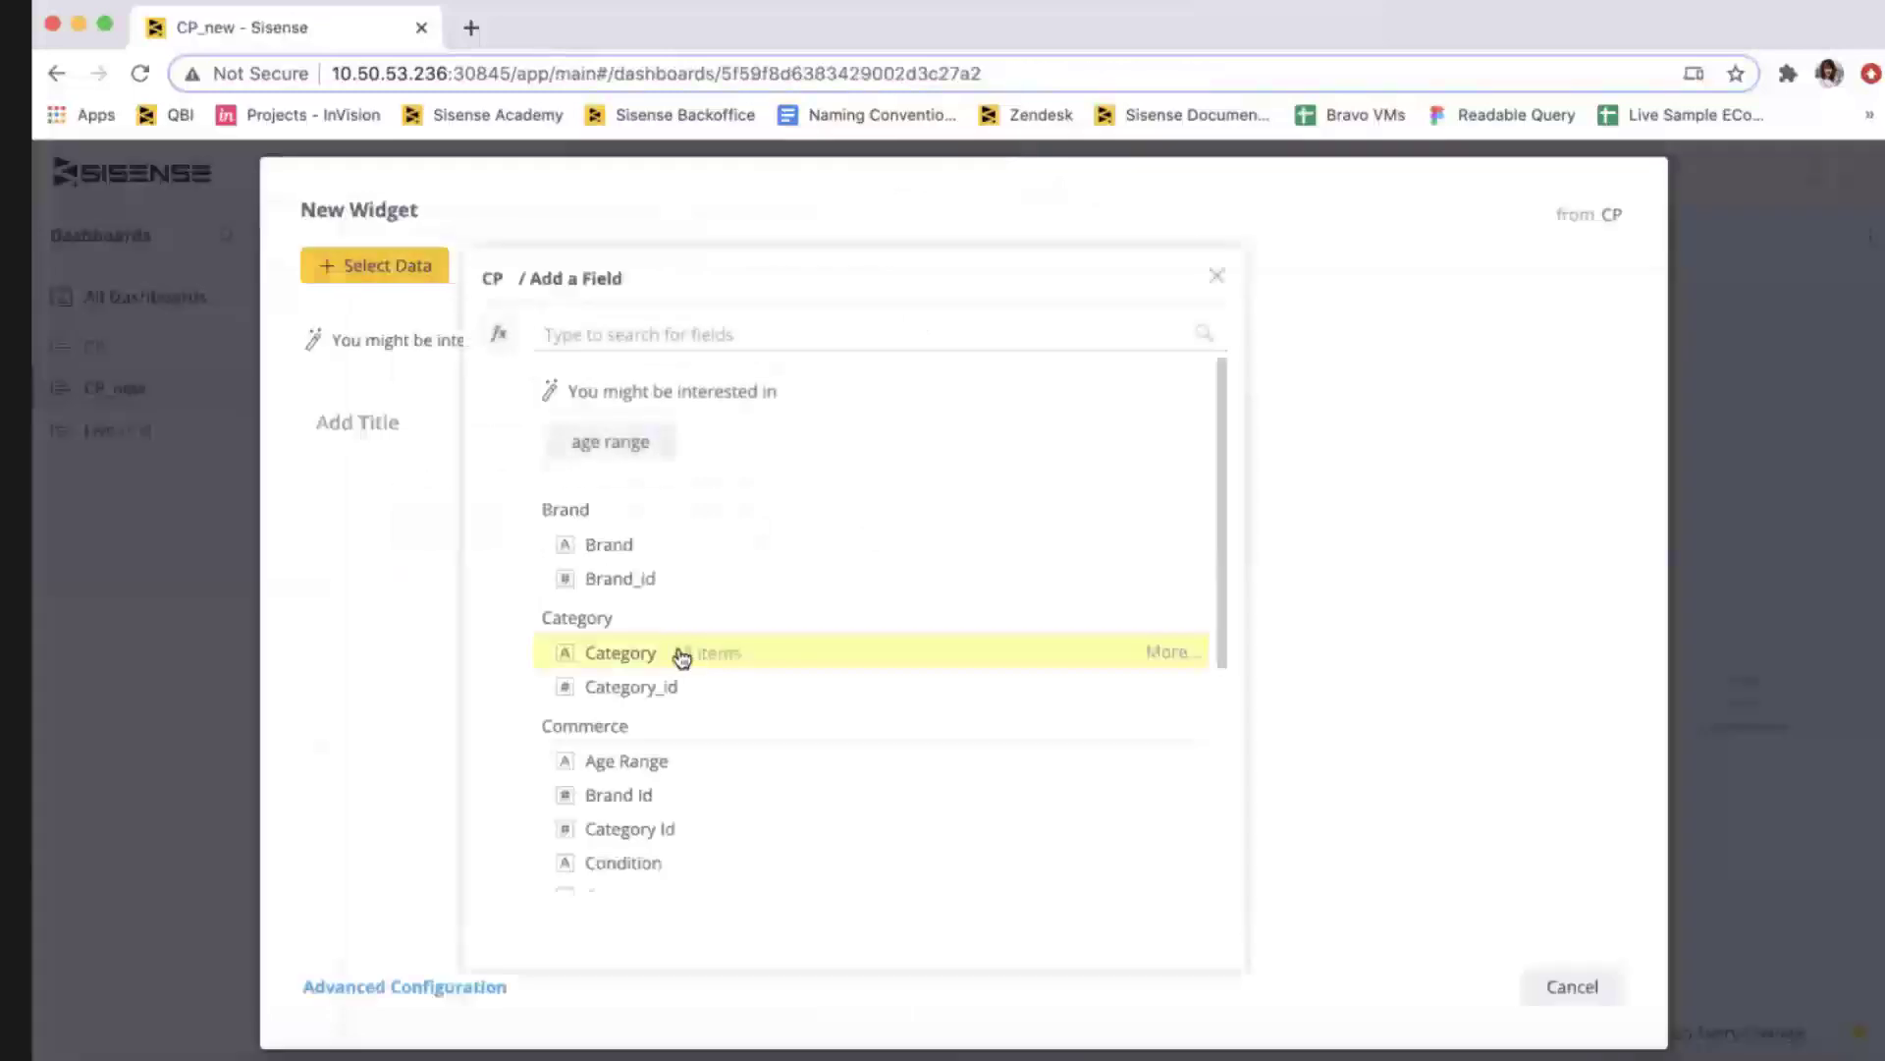
# Build a horizontal bar chart of Category by total Cost and add it to CP_new.
pyautogui.click(678, 656)
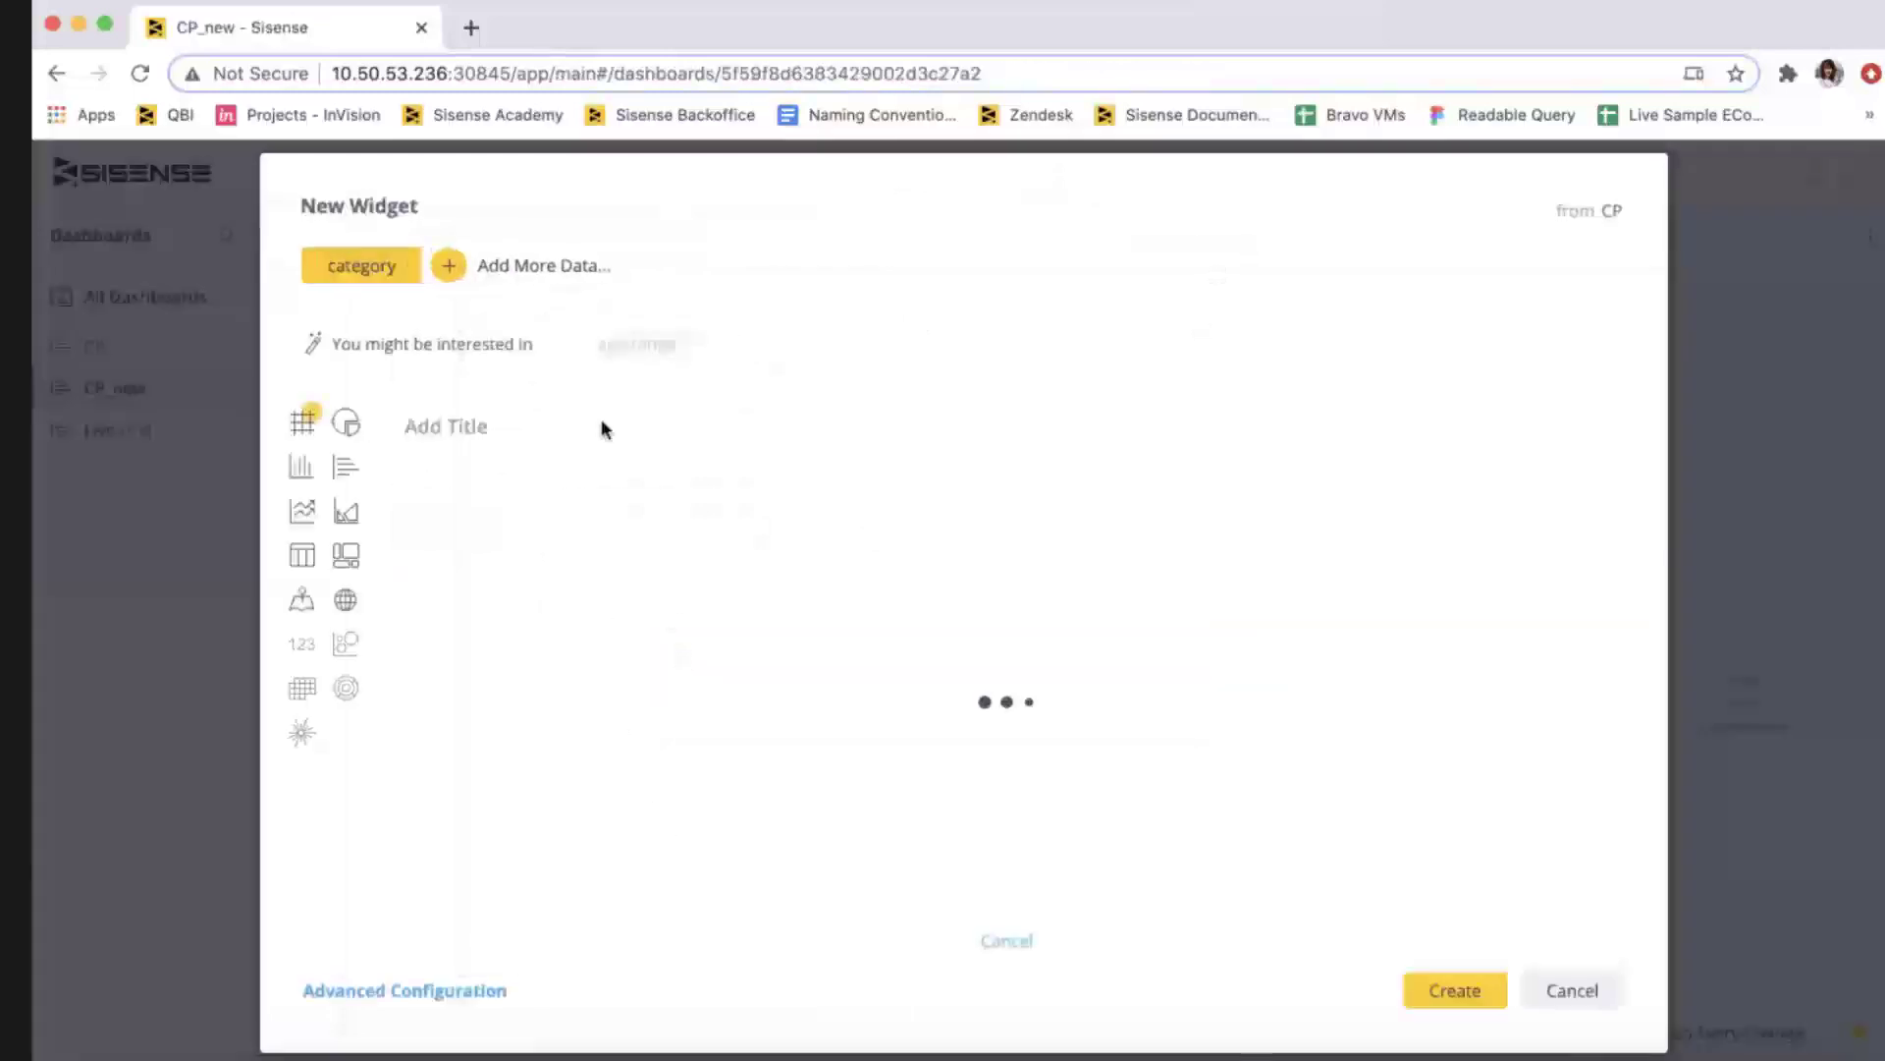
pyautogui.click(530, 275)
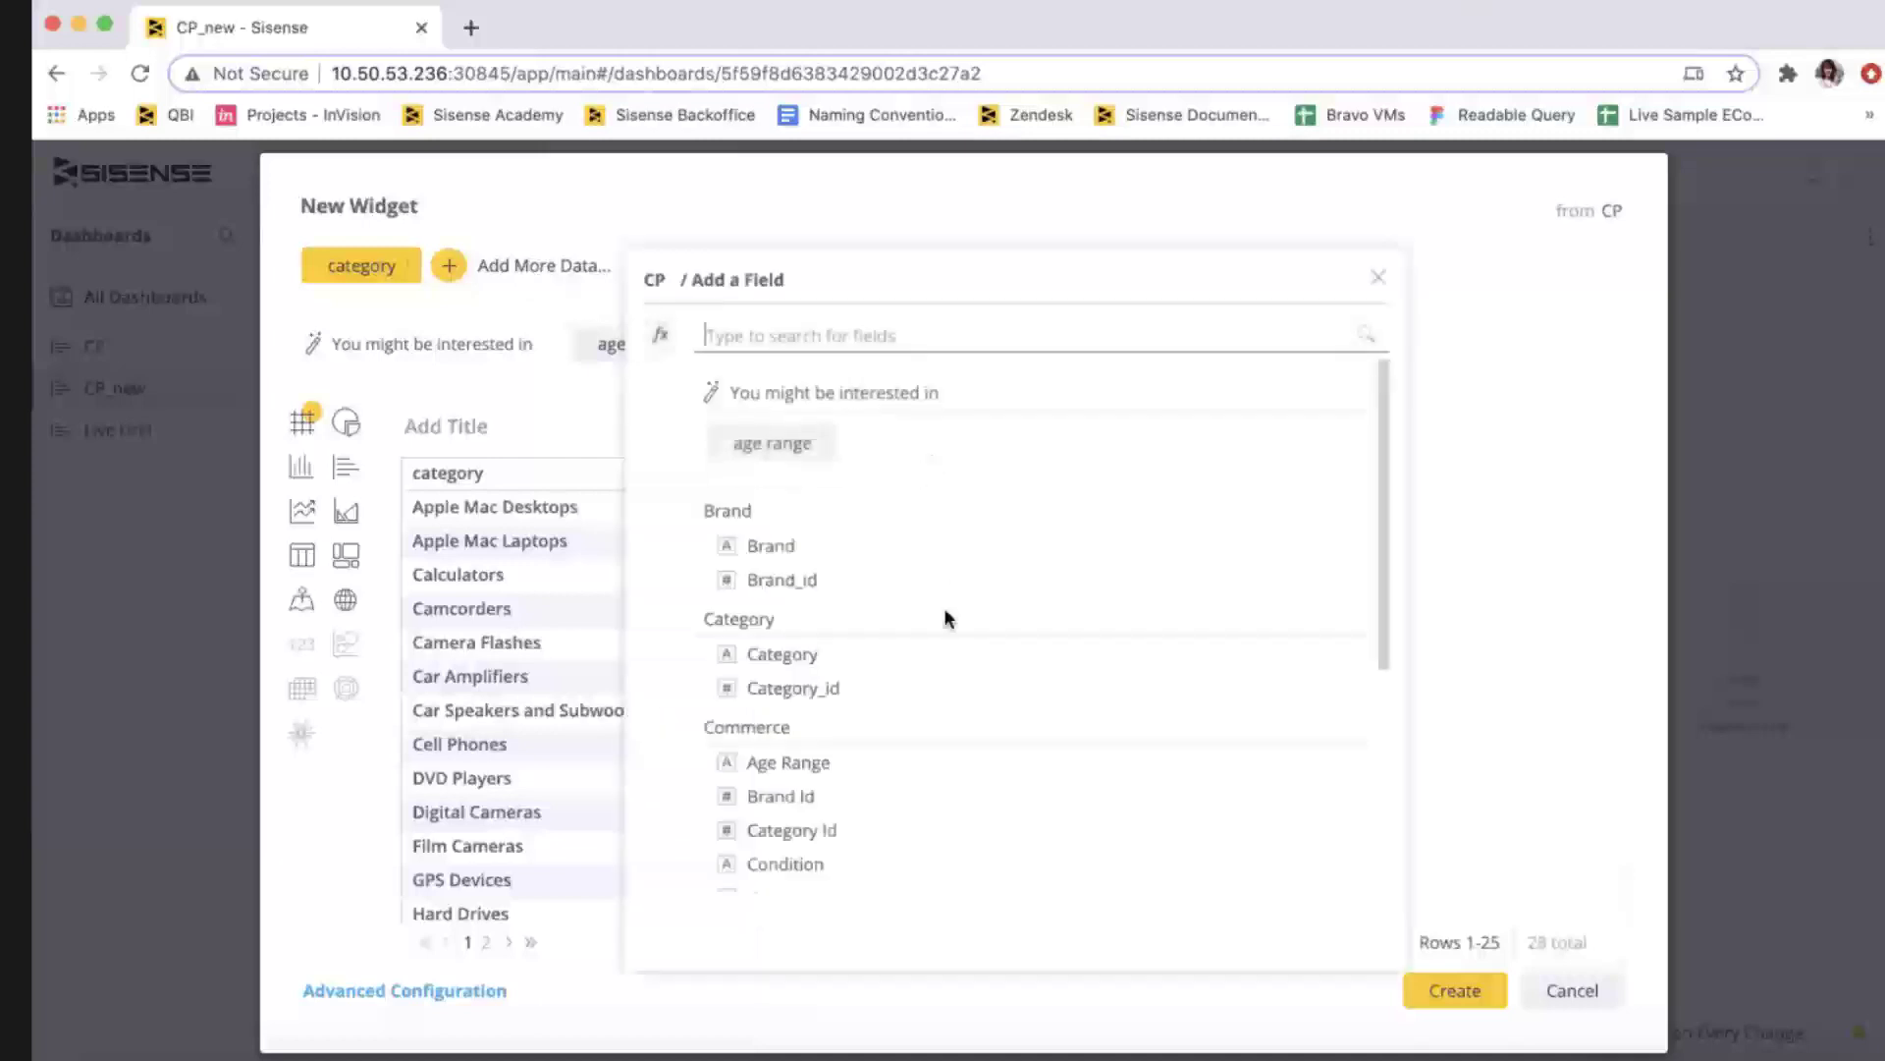
pyautogui.scroll(-2, 945, 617)
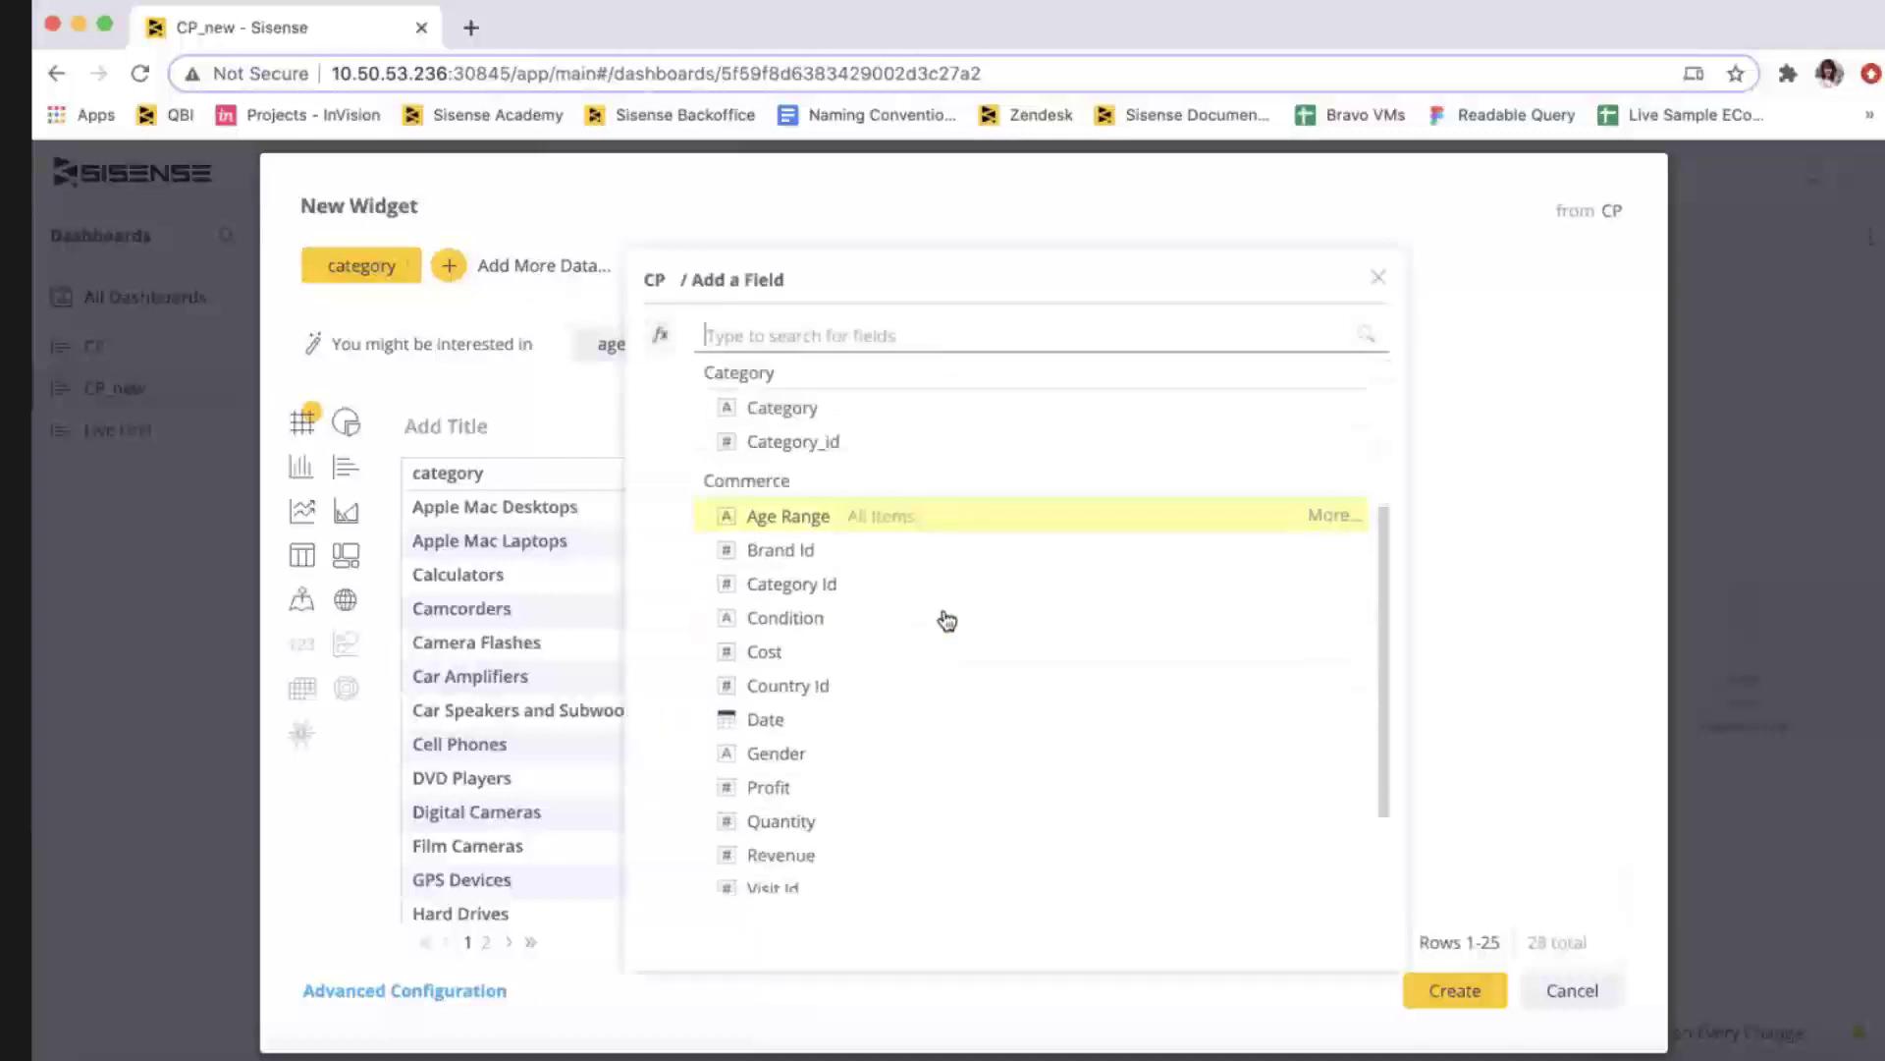
pyautogui.click(850, 642)
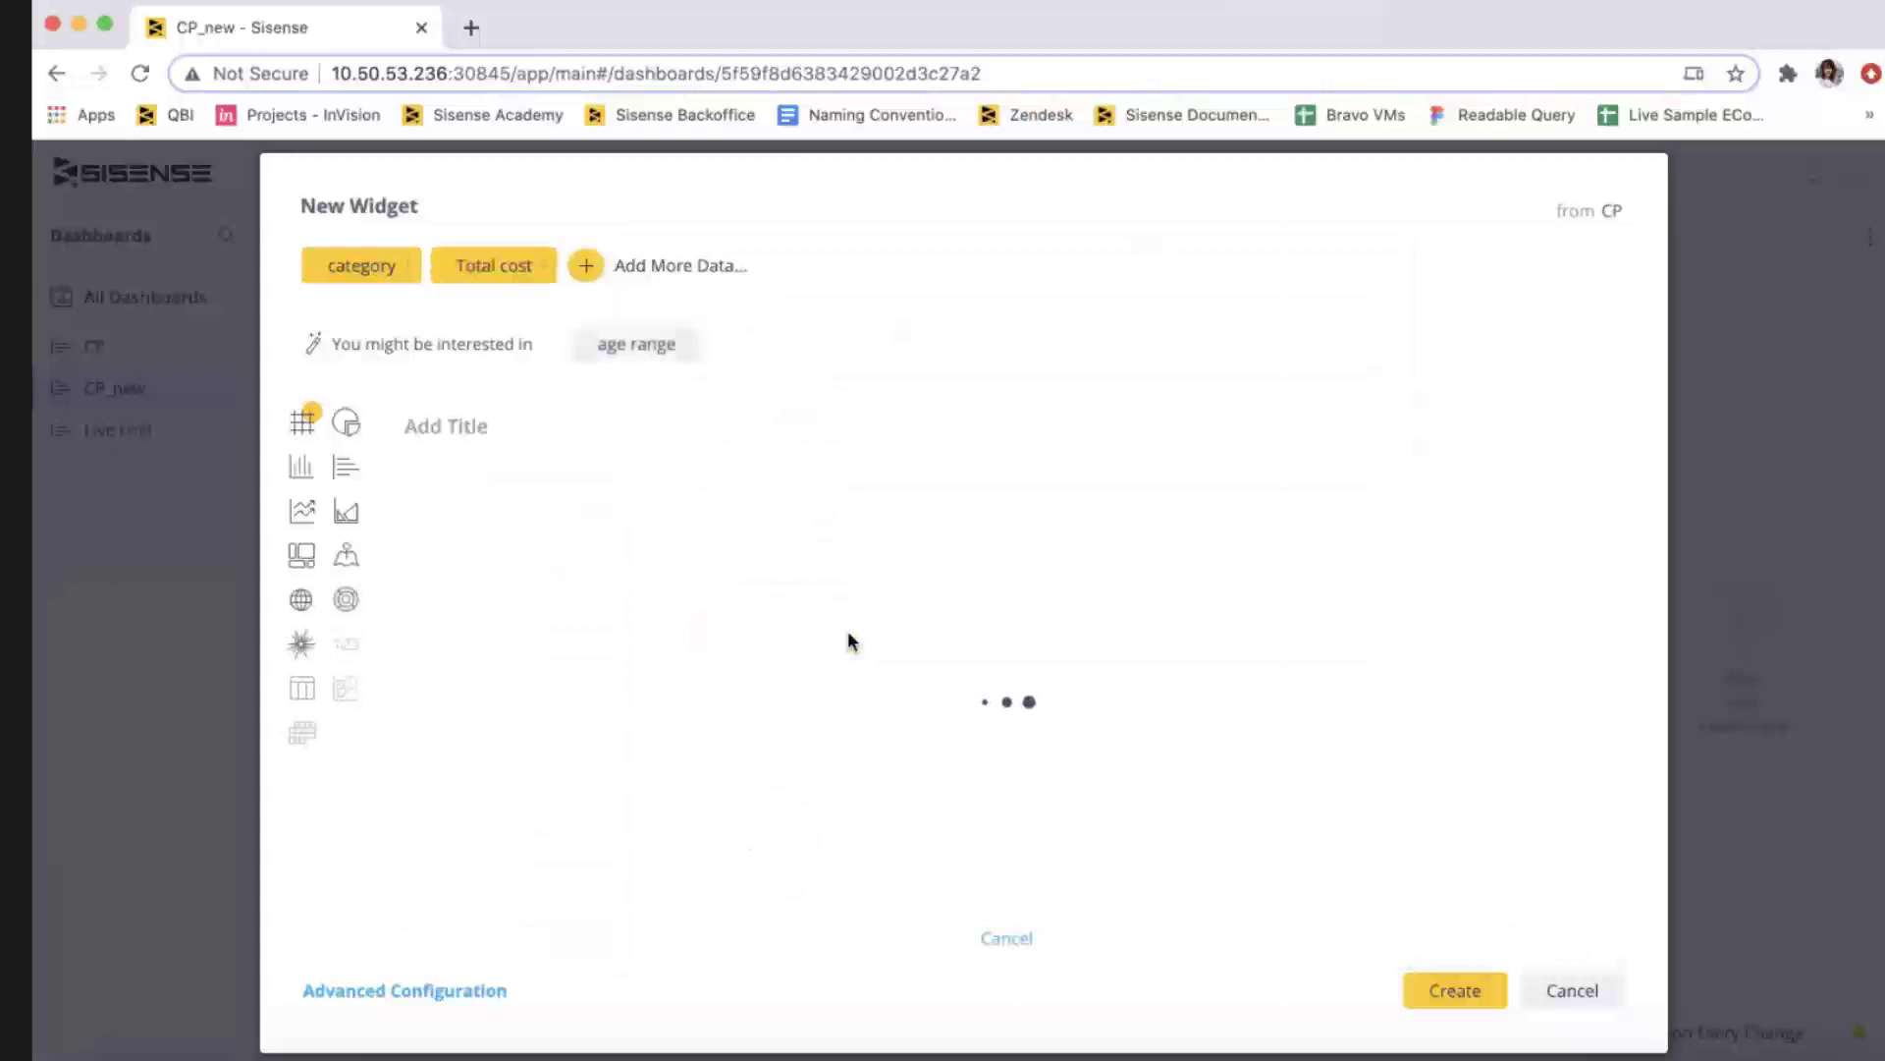
pyautogui.click(346, 469)
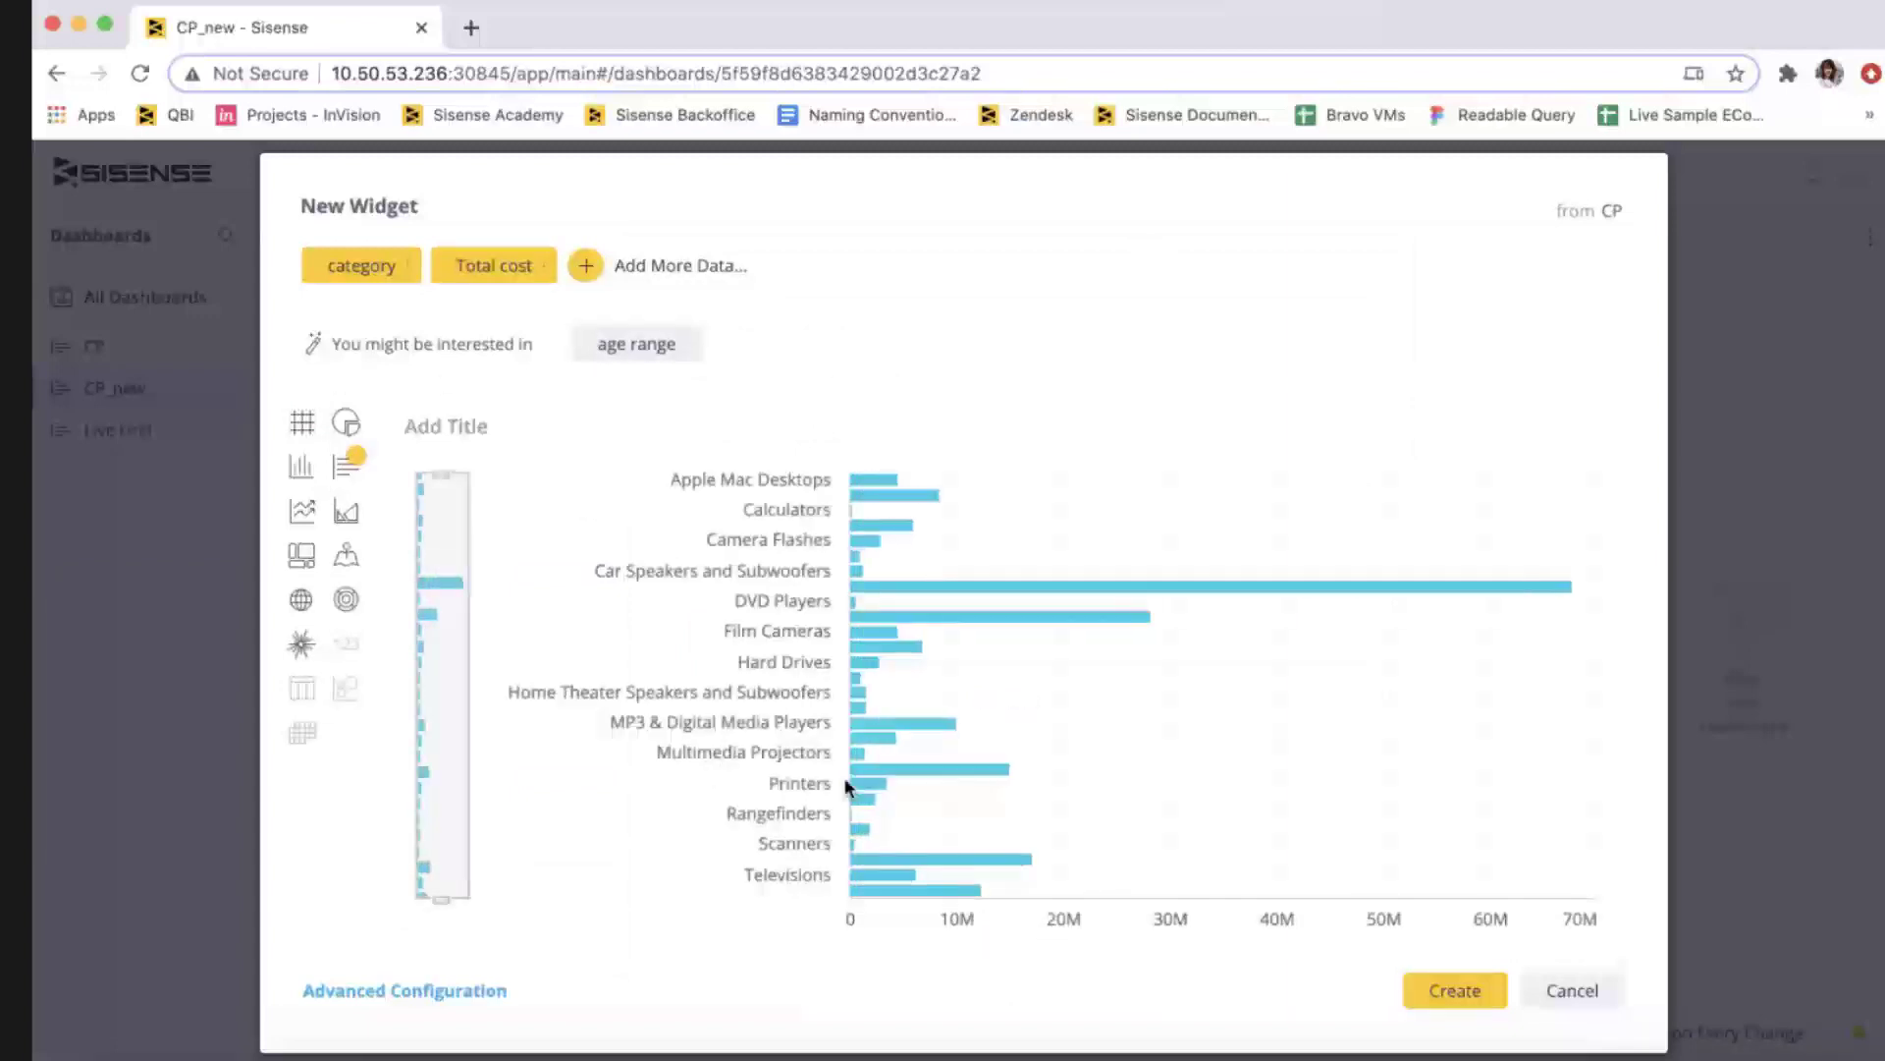
pyautogui.click(1450, 994)
# Enable Hierarchies on the pivot's age range rows and apply the pivot to the dashboard.
pyautogui.click(1519, 329)
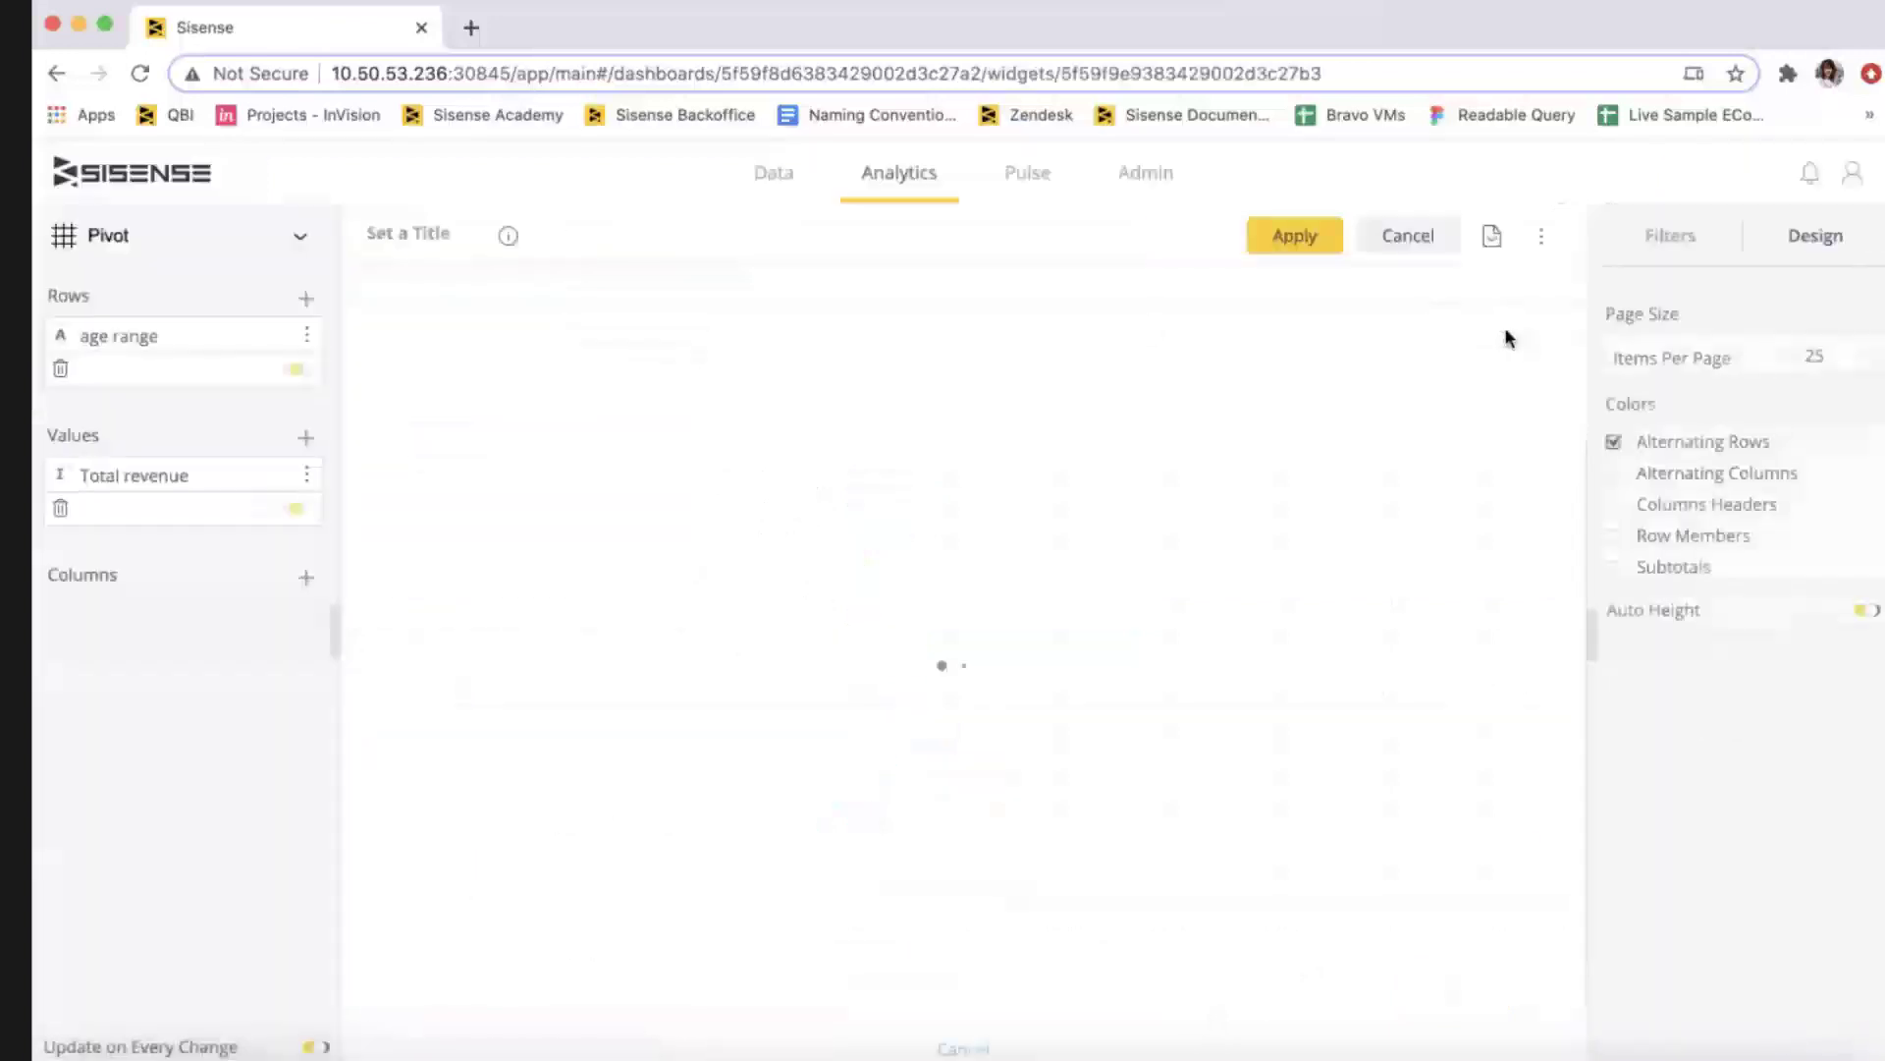
pyautogui.click(306, 336)
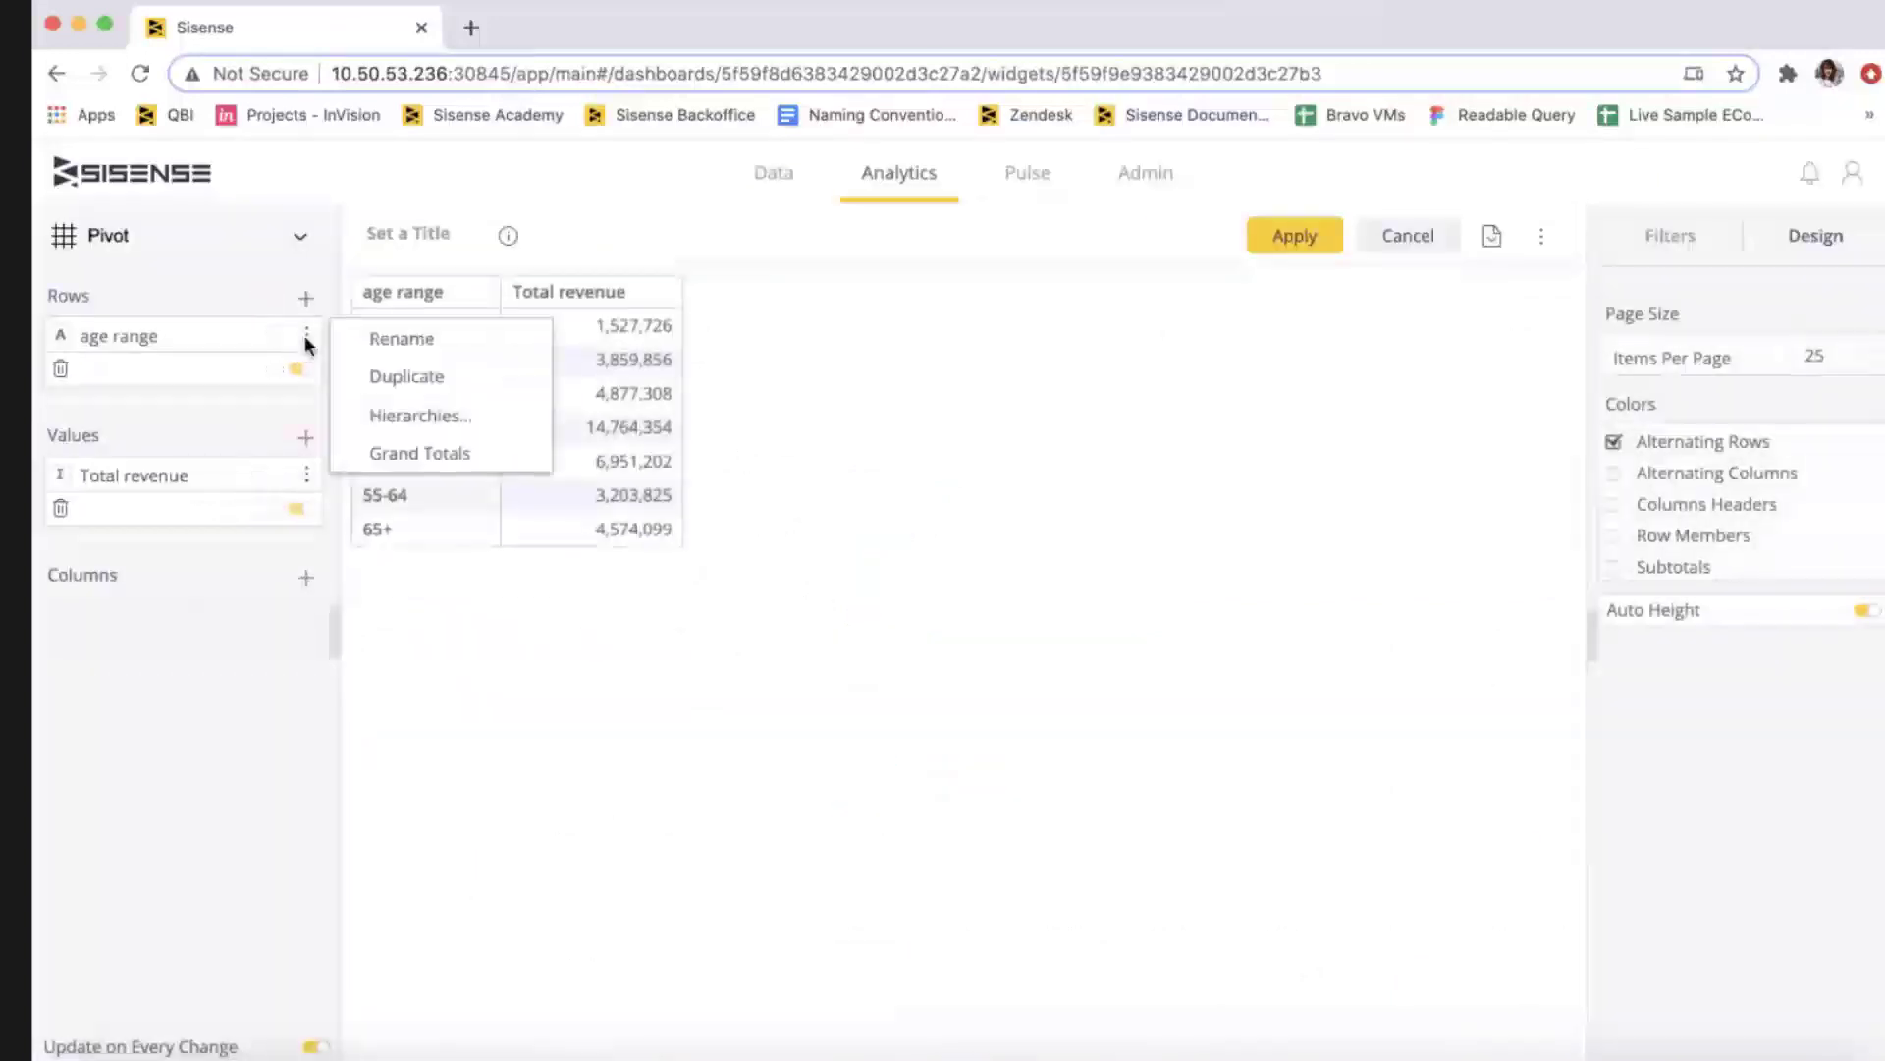
pyautogui.click(413, 416)
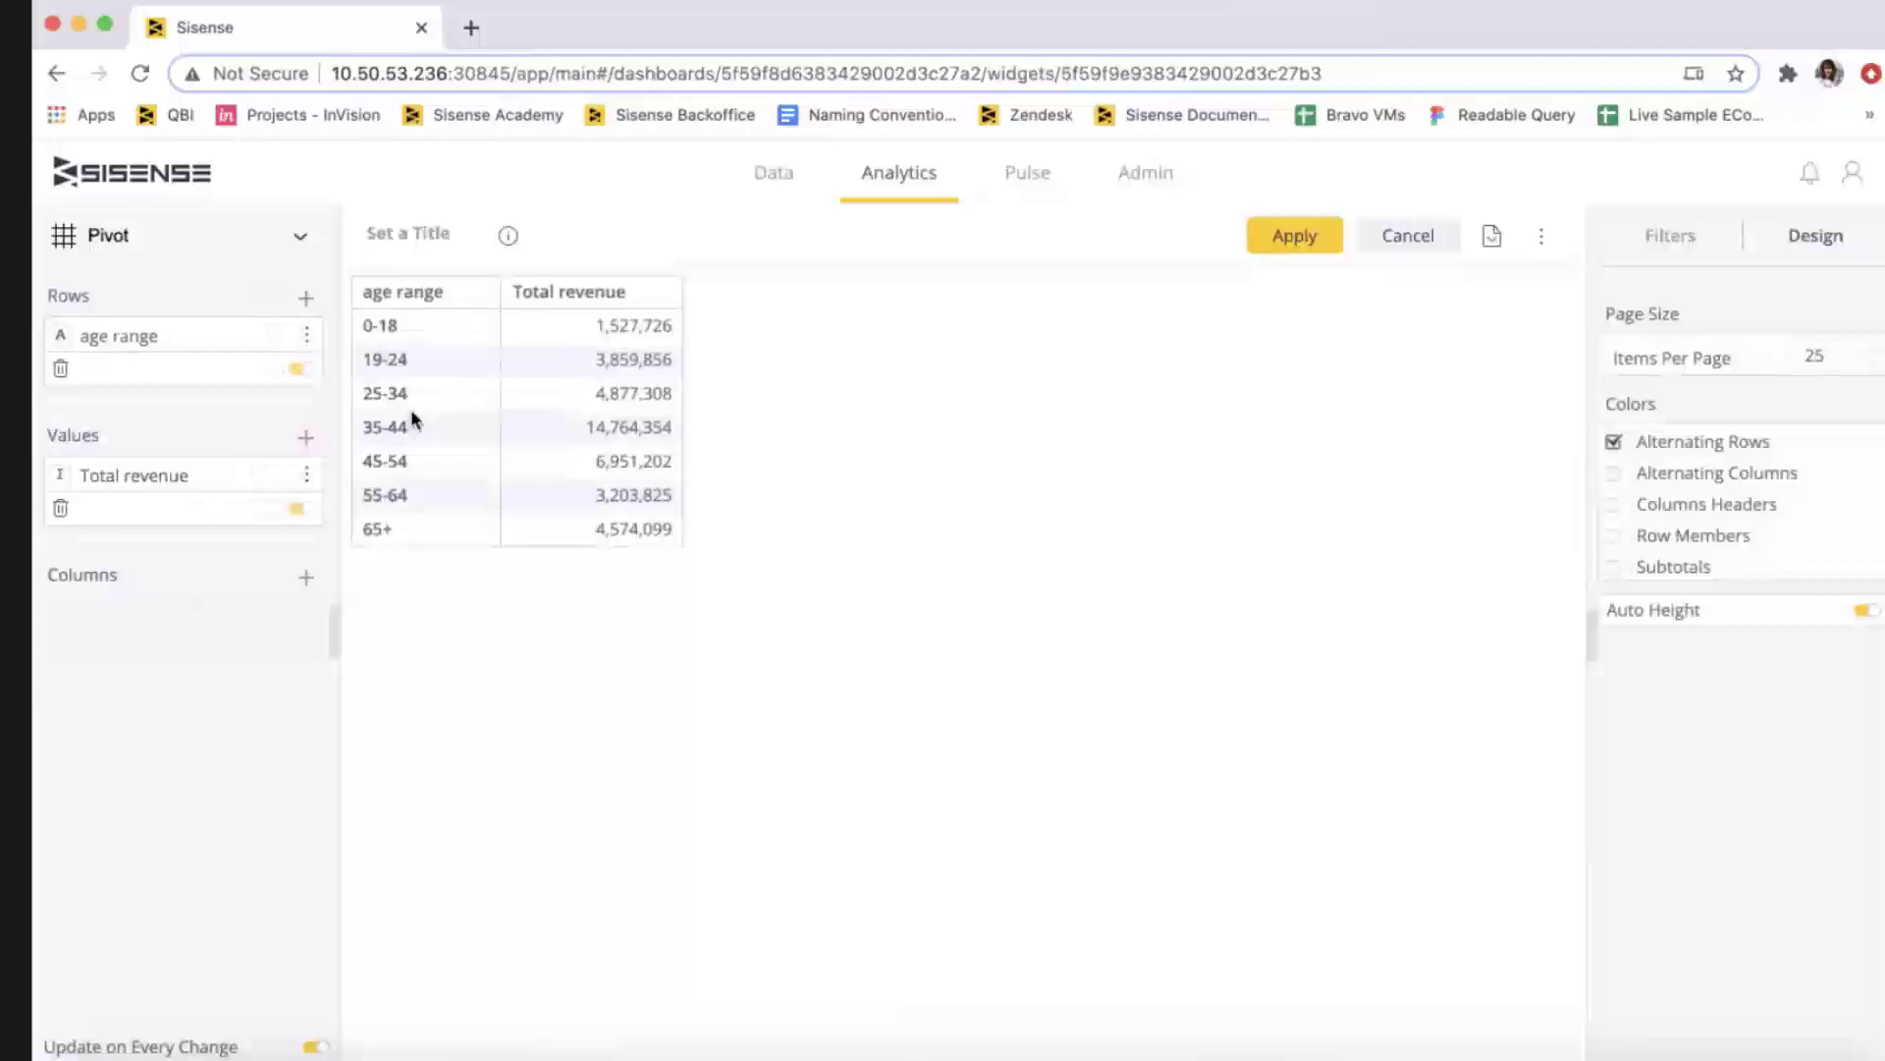
pyautogui.click(842, 823)
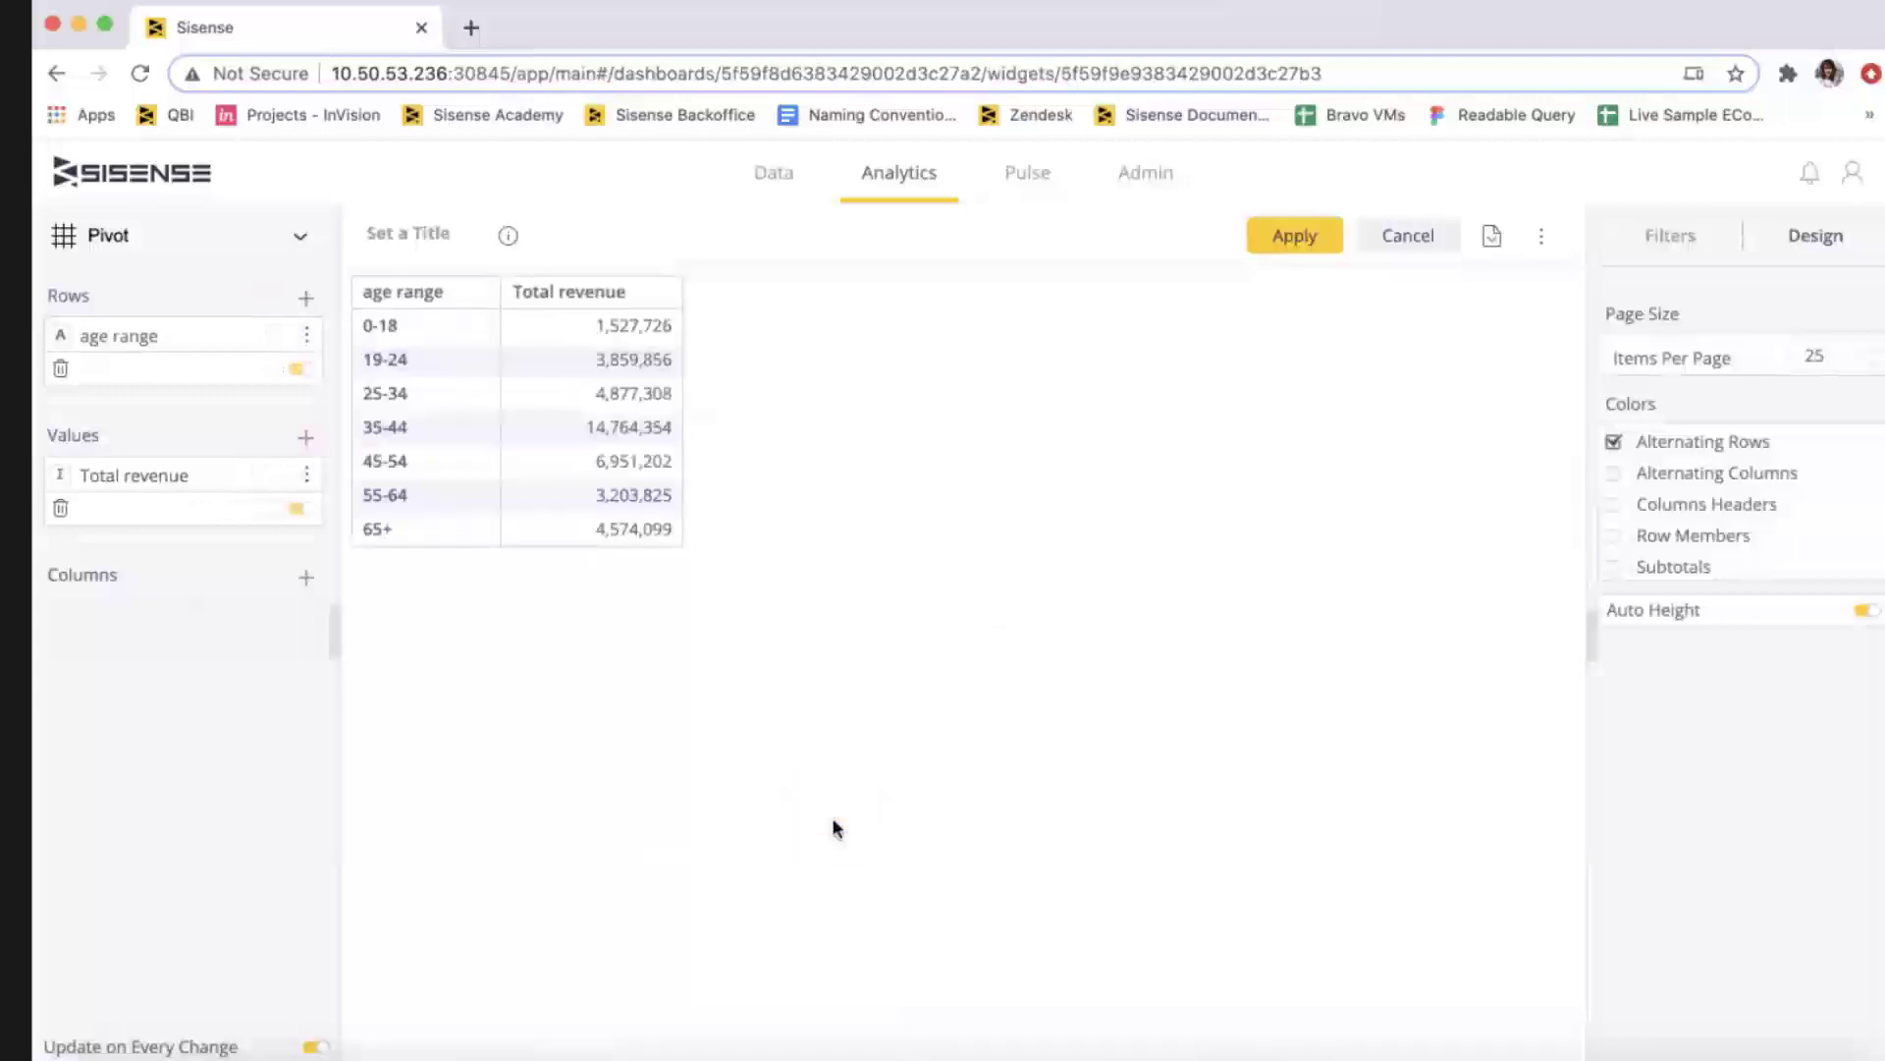
pyautogui.click(1292, 242)
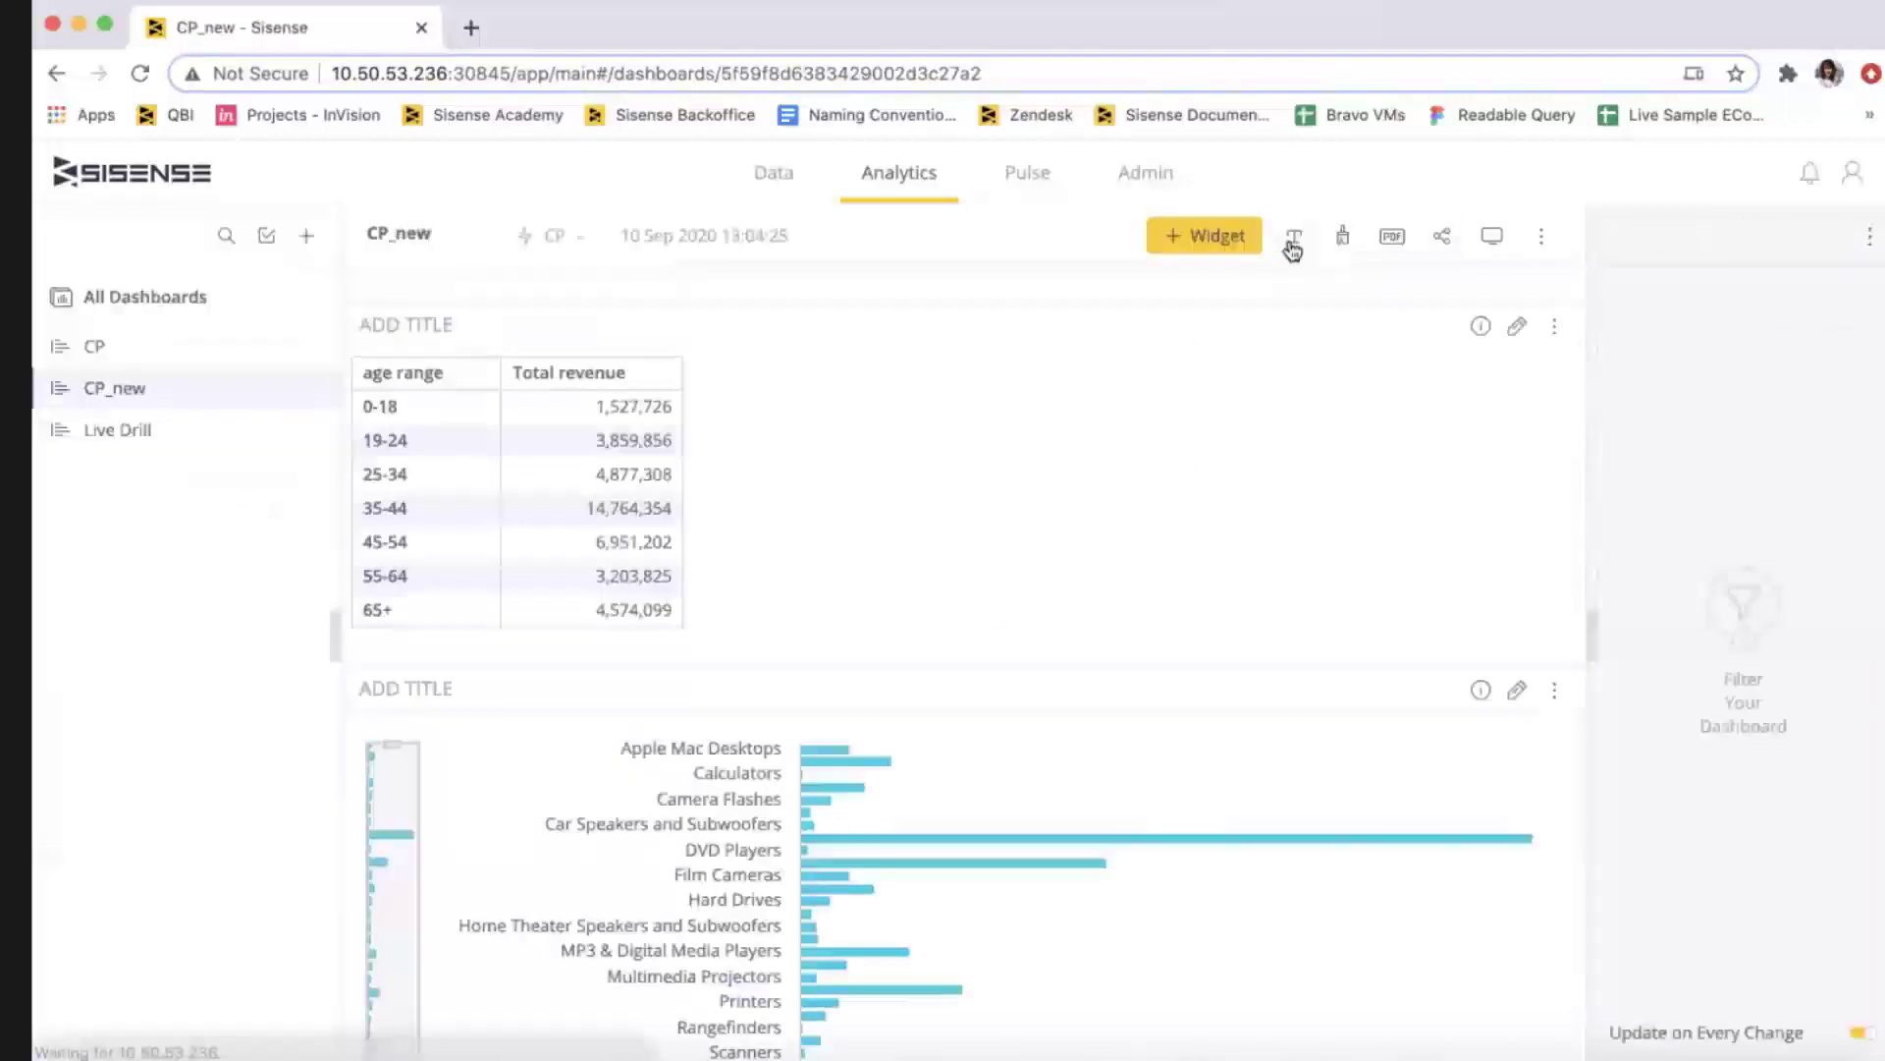
# Drill the pivot's 25-34 age range down into gender to split its total revenue.
pyautogui.rightClick(424, 473)
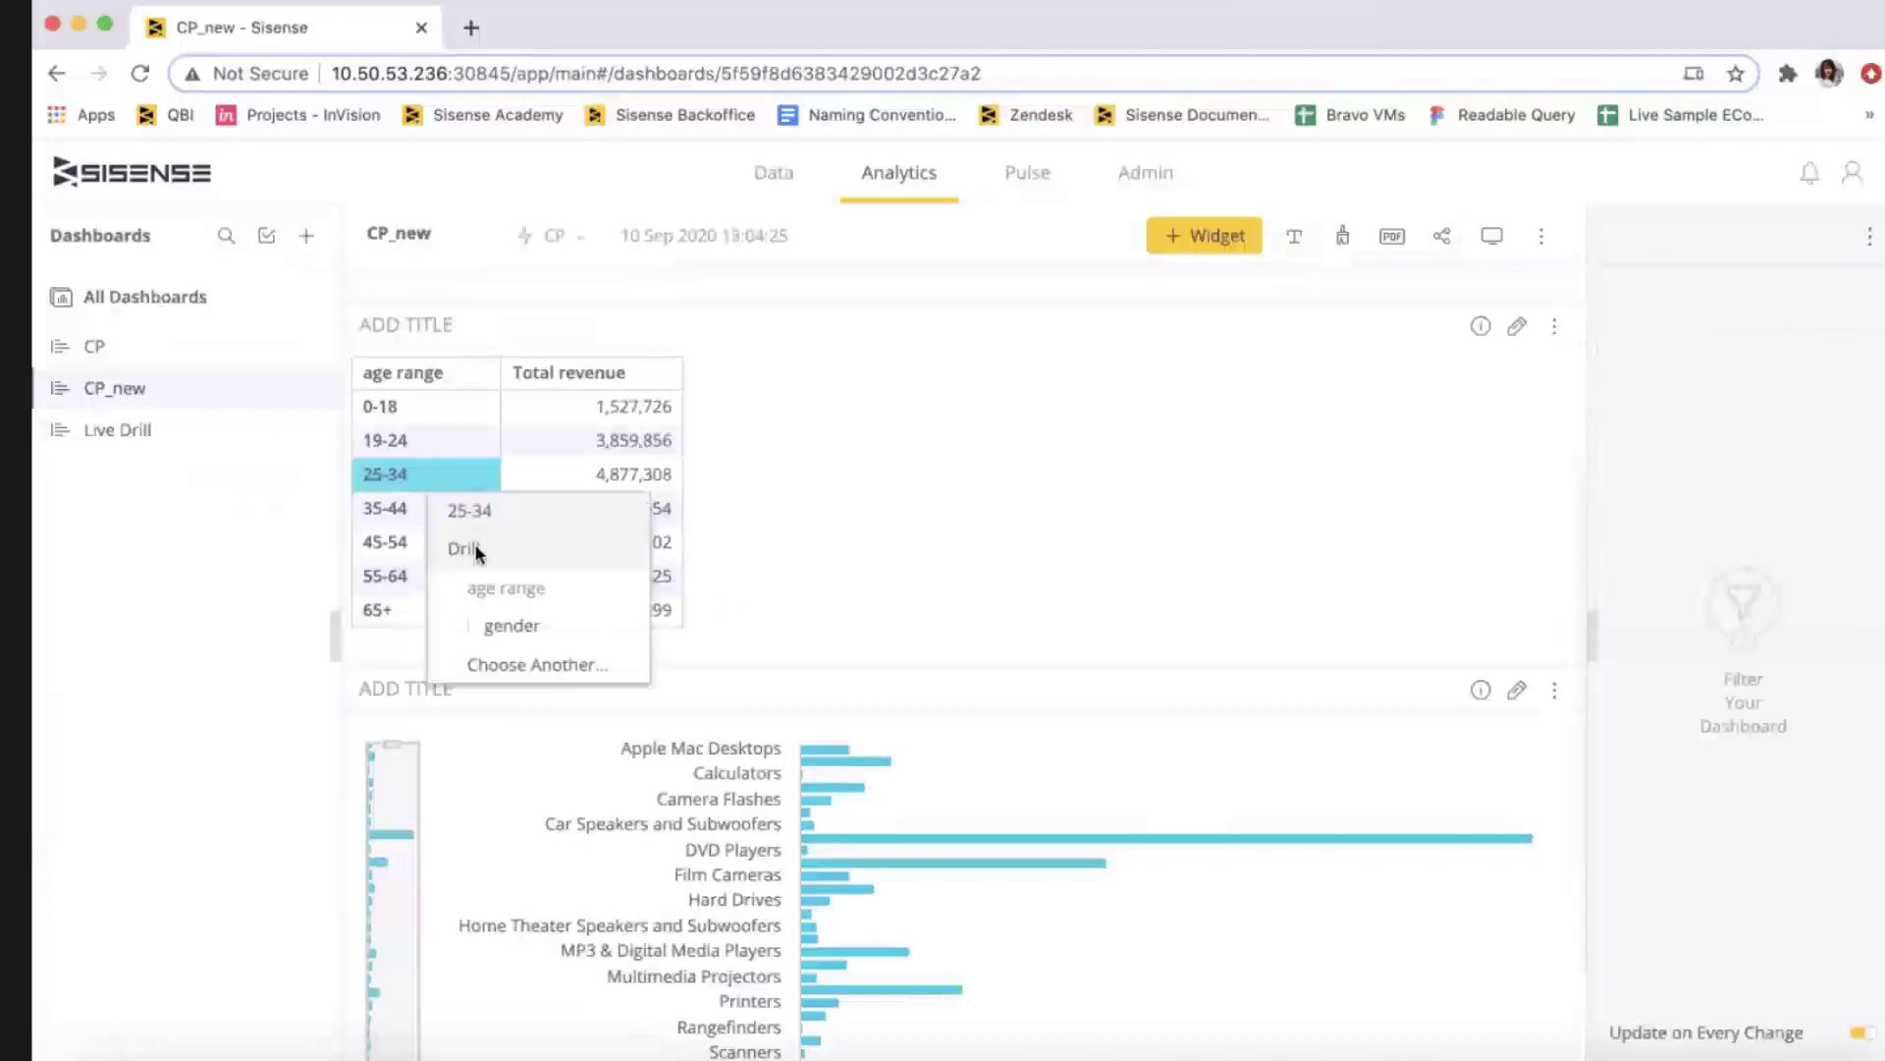
pyautogui.click(512, 627)
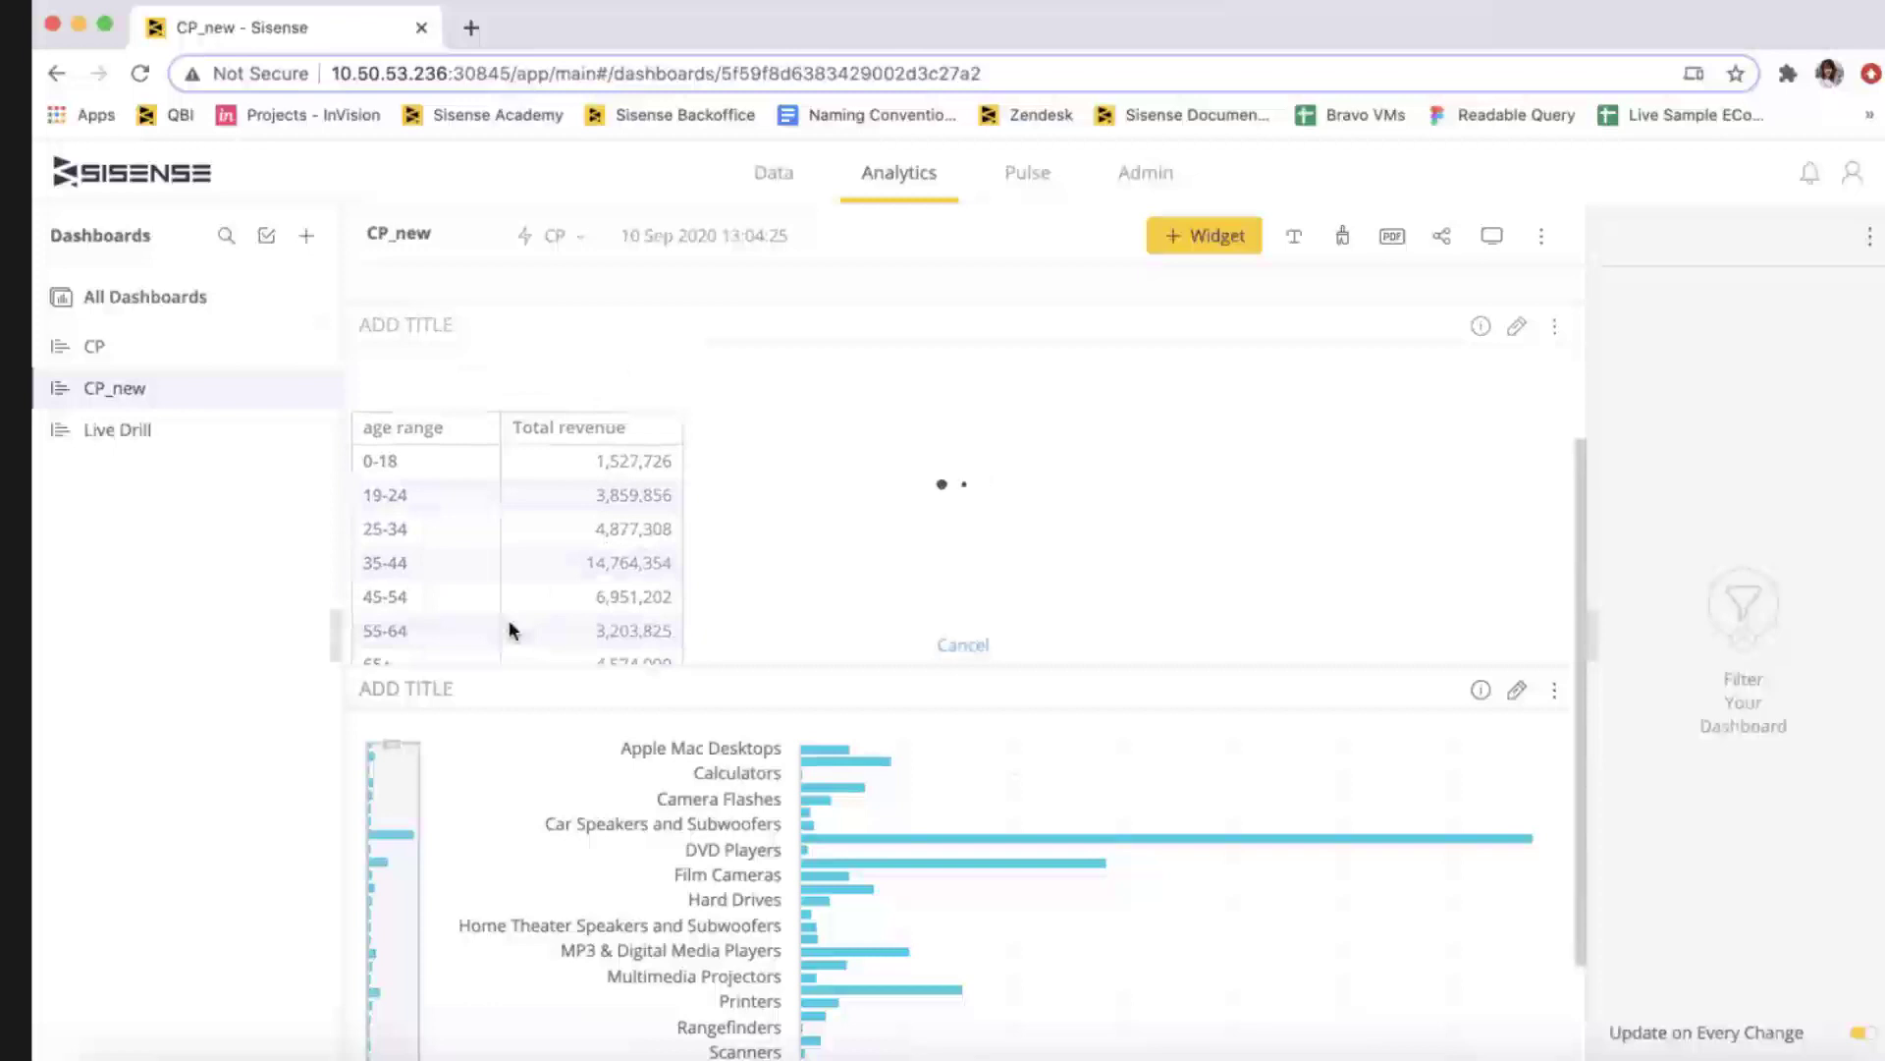